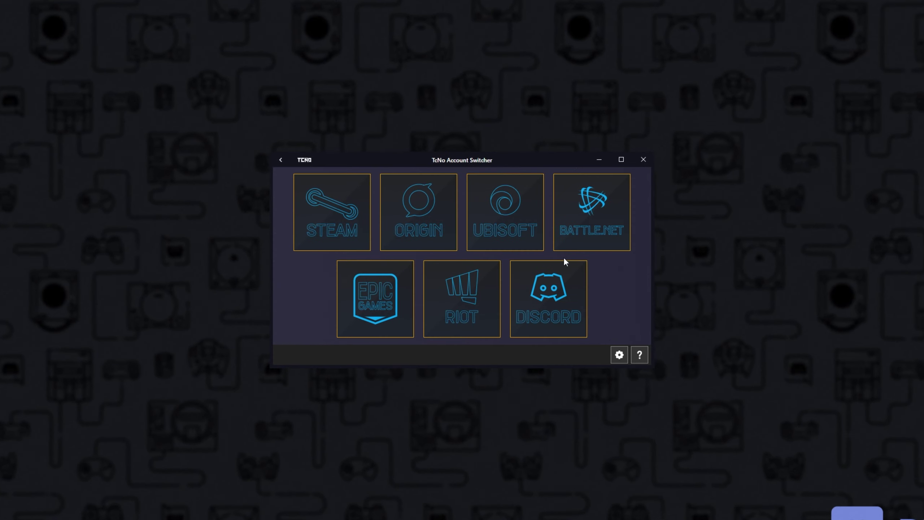
# Open the saved Discord accounts and switch Discord to the second account
pyautogui.click(556, 298)
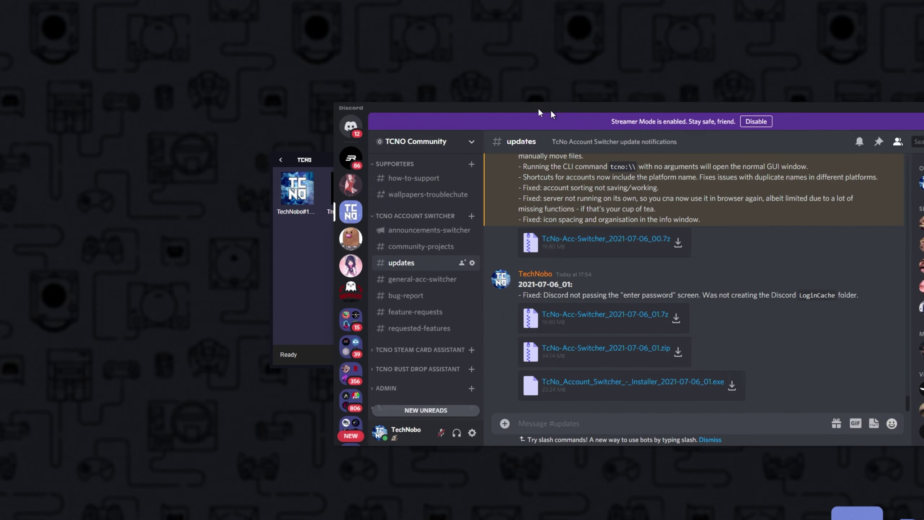
pyautogui.moveTo(521, 105); pyautogui.dragTo(362, 95)
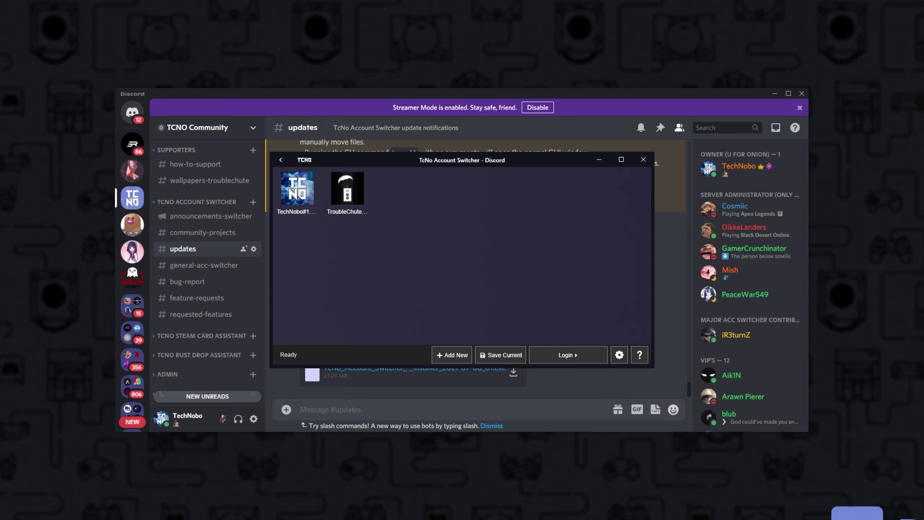
pyautogui.click(361, 196)
pyautogui.doubleClick(361, 196)
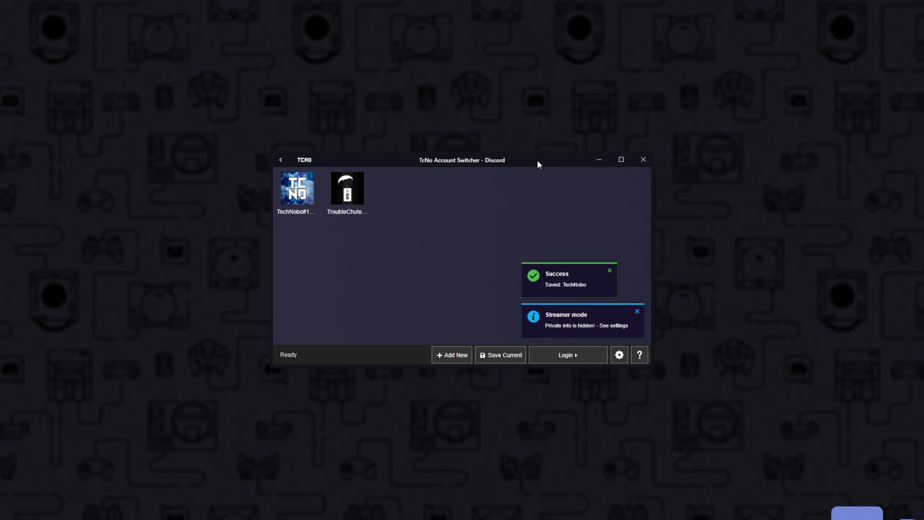
pyautogui.moveTo(543, 165); pyautogui.dragTo(811, 178)
pyautogui.moveTo(336, 36); pyautogui.dragTo(371, 222)
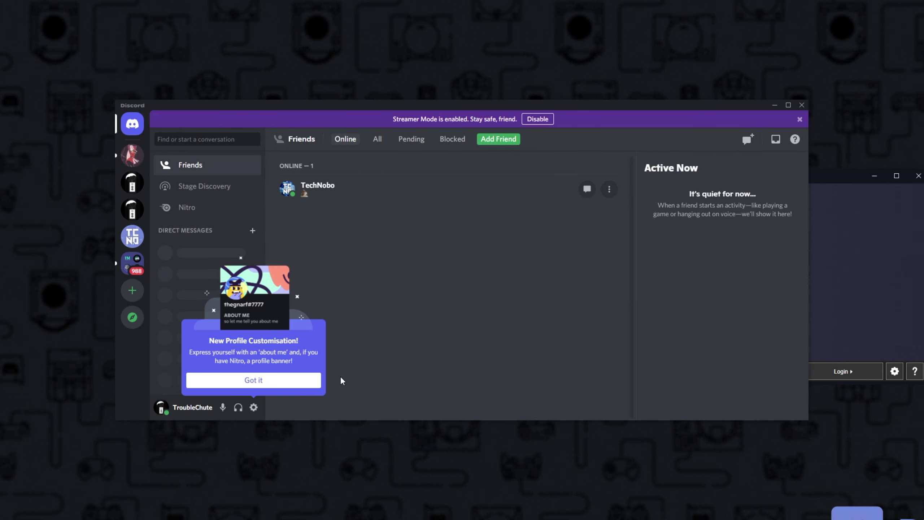
pyautogui.click(277, 382)
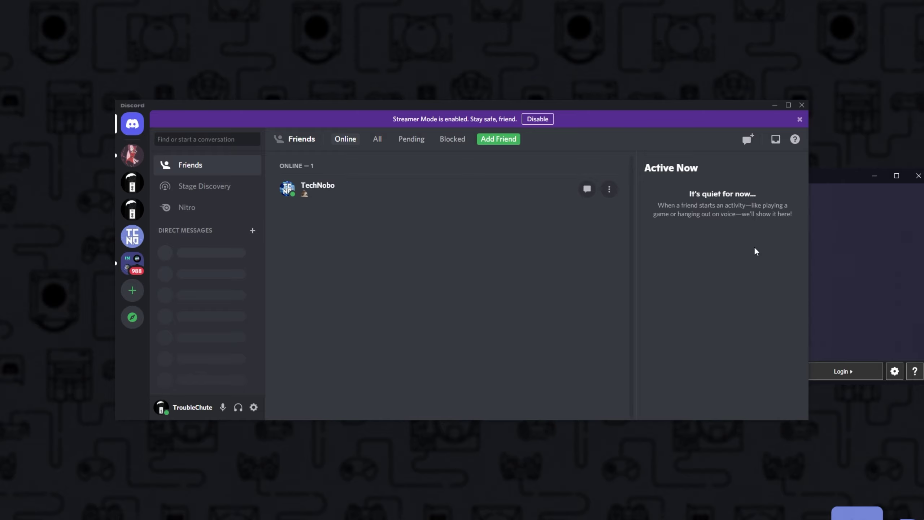
# Switch Discord back to the first account, then return to the platform grid
pyautogui.click(844, 178)
pyautogui.click(584, 217)
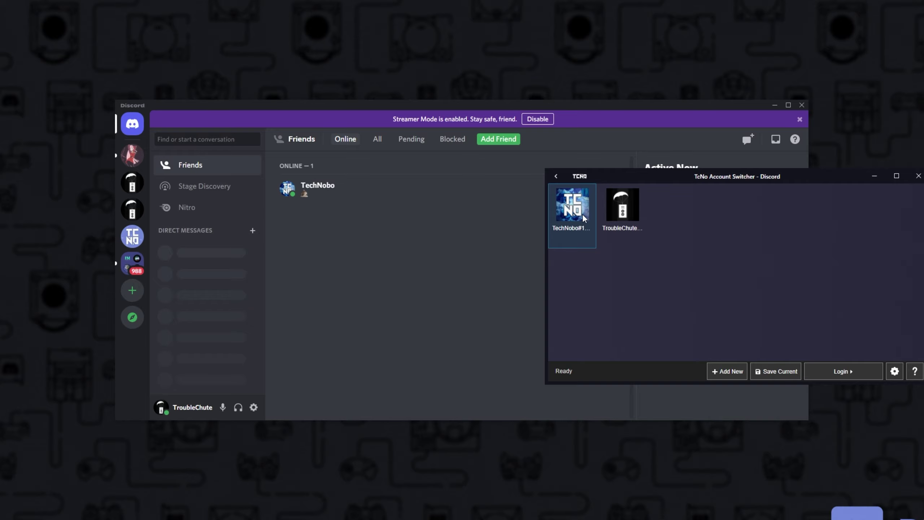
pyautogui.click(132, 208)
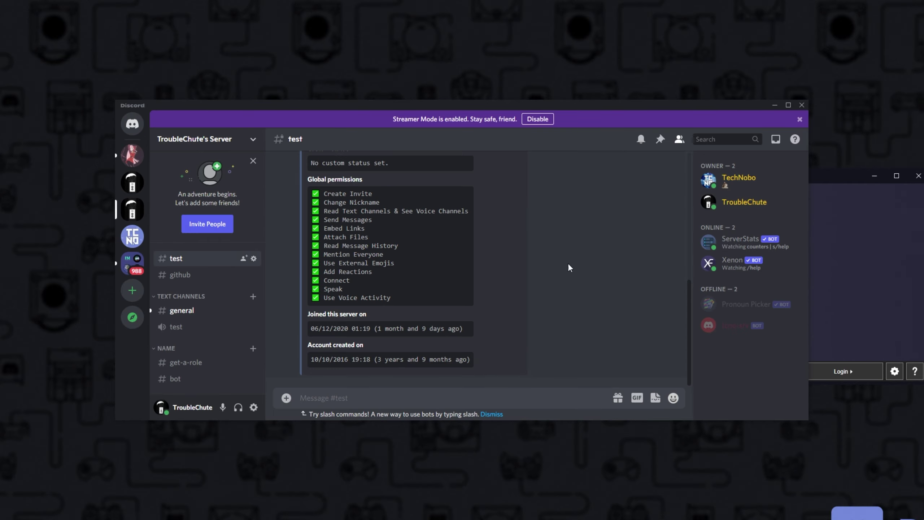
pyautogui.click(899, 242)
pyautogui.doubleClick(562, 214)
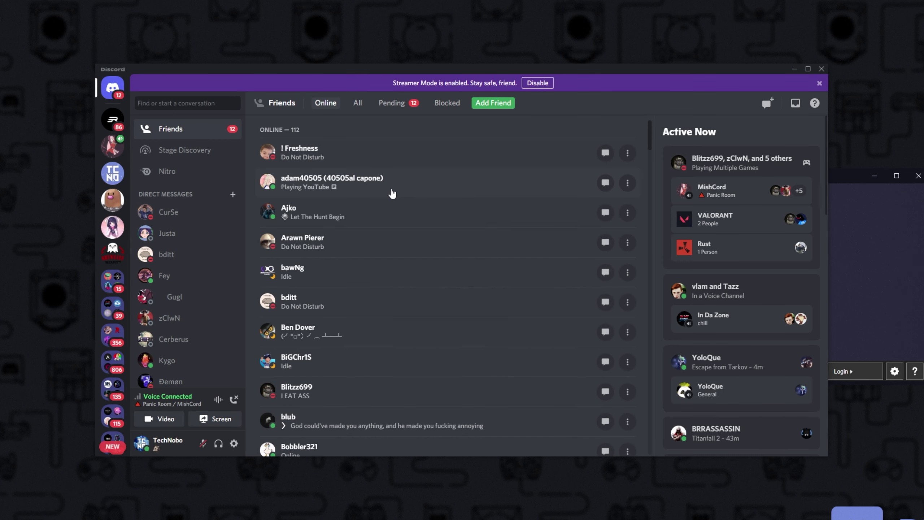
pyautogui.click(233, 399)
pyautogui.click(113, 173)
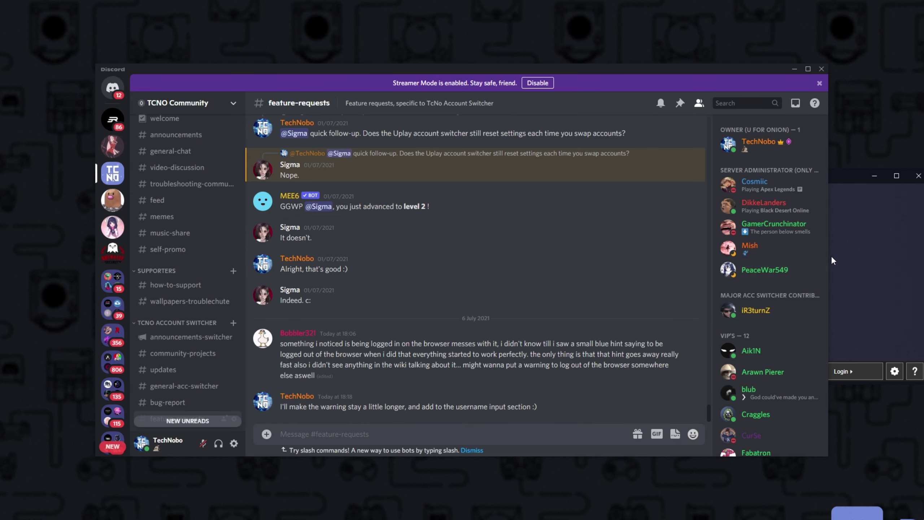
pyautogui.click(840, 192)
pyautogui.moveTo(834, 182); pyautogui.dragTo(561, 193)
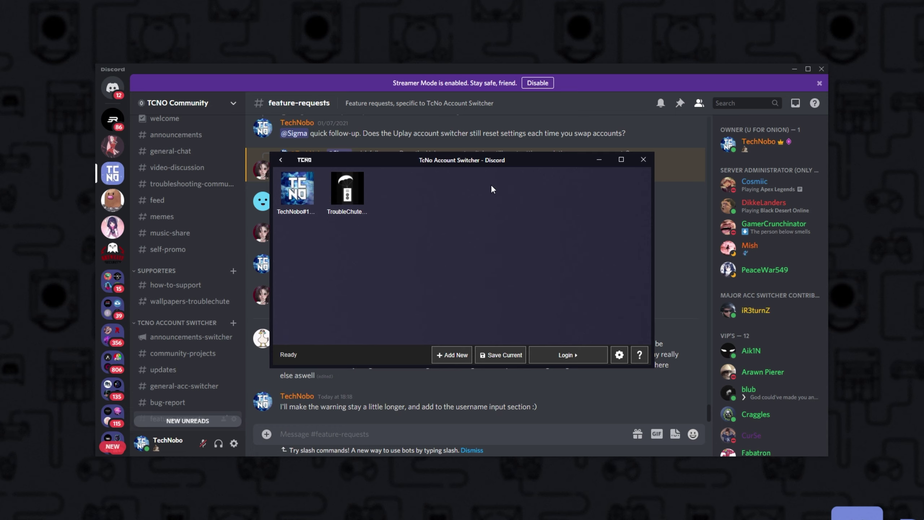
pyautogui.click(281, 161)
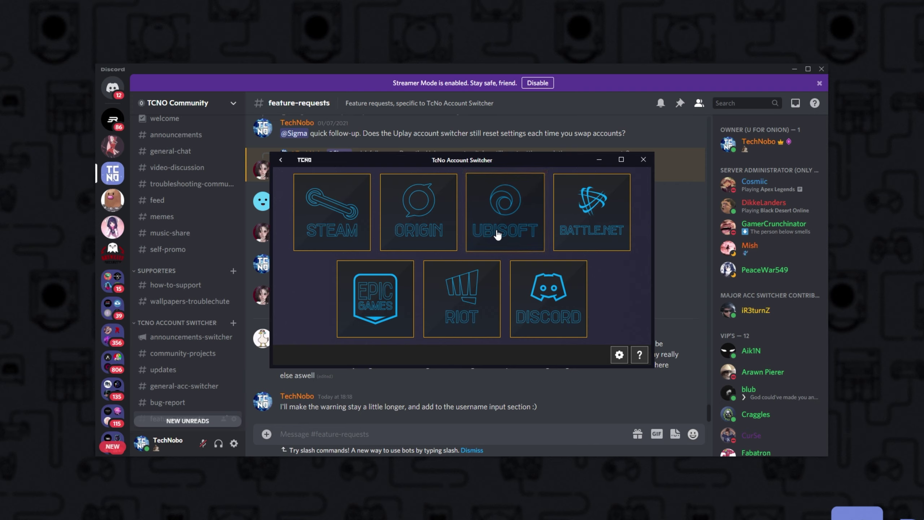
# Scroll through the TcNo-Acc-Switcher README's features, required runtimes and installation steps
pyautogui.click(566, 299)
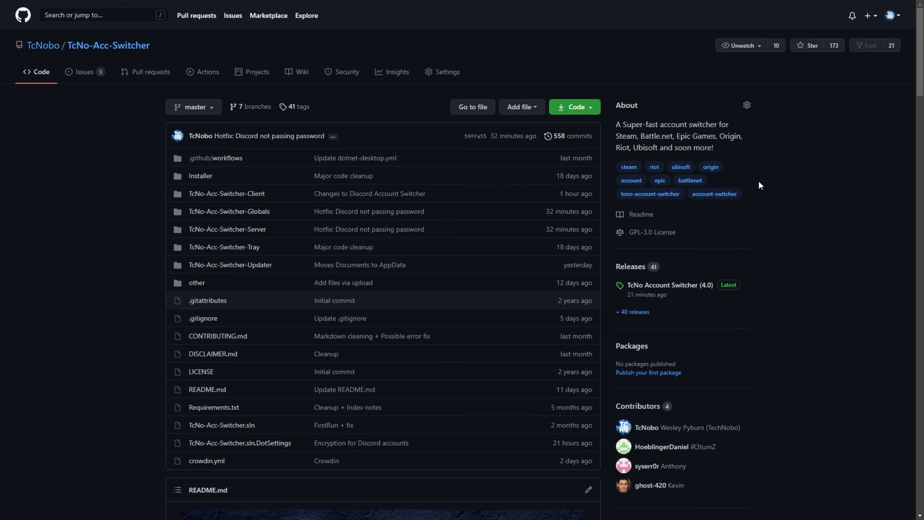
pyautogui.scroll(-8, 919, 35)
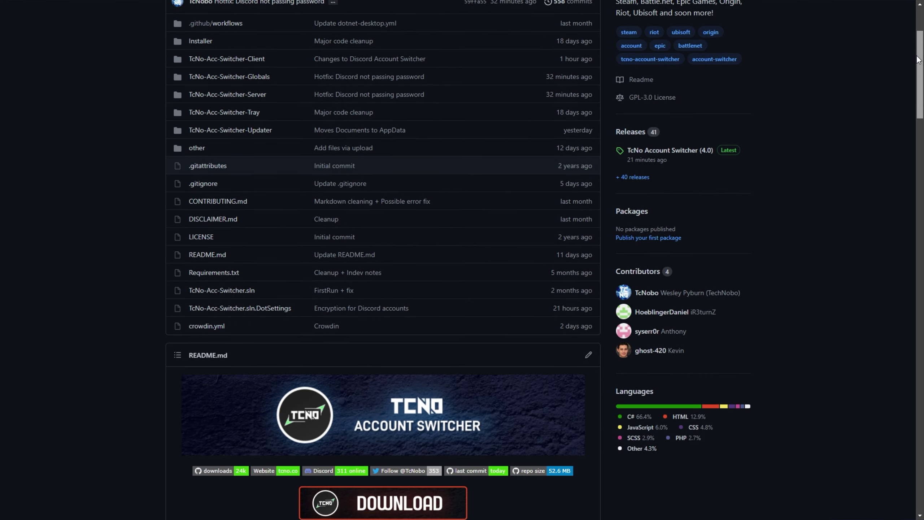
pyautogui.scroll(-3, 820, 142)
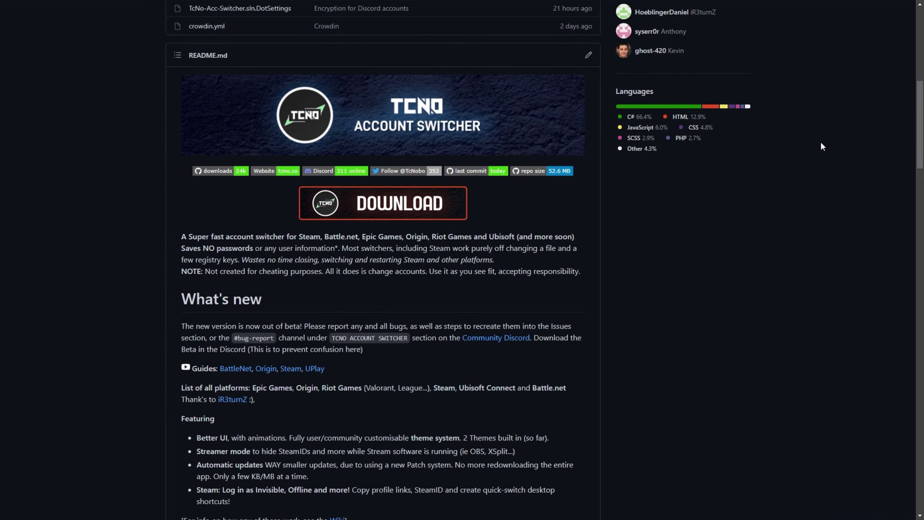
pyautogui.scroll(-13, 666, 186)
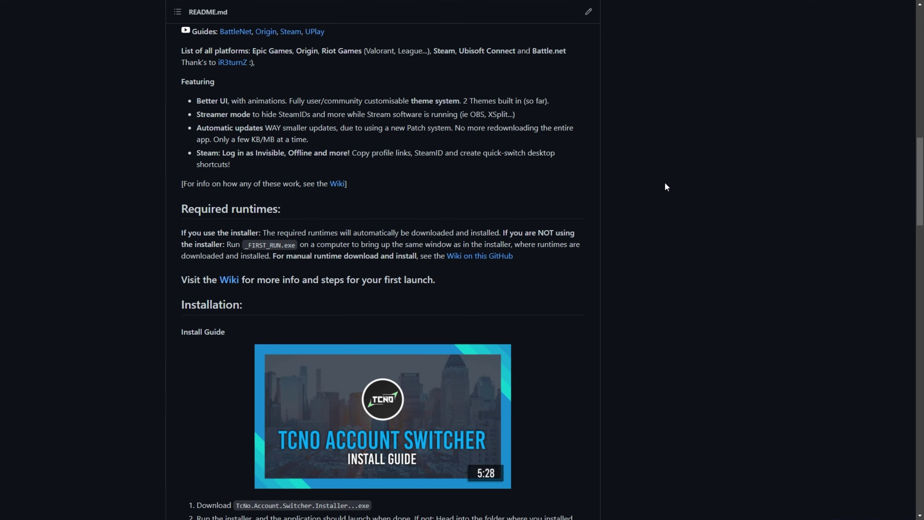
pyautogui.scroll(-20, 466, 196)
pyautogui.scroll(-12, 467, 195)
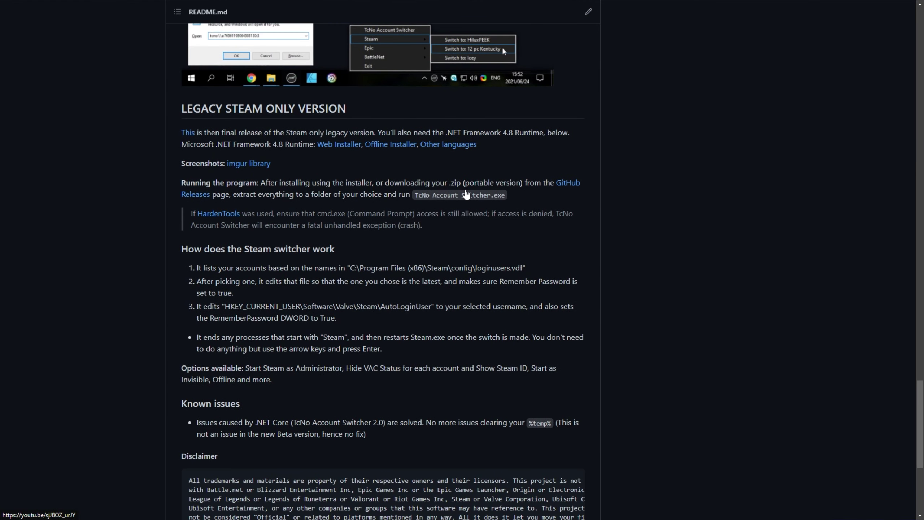
pyautogui.scroll(17, 467, 194)
pyautogui.scroll(20, 466, 194)
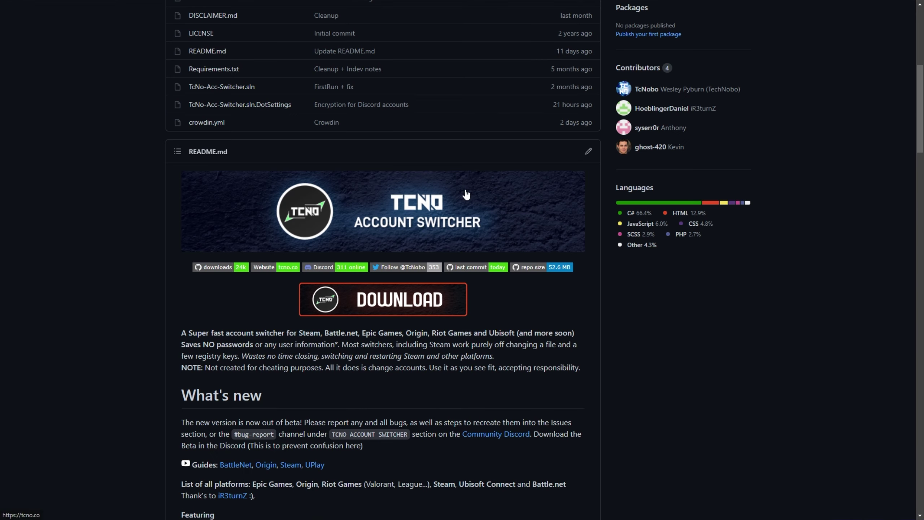
# Download the TcNo Account Switcher 4.0 Installer .exe from the release assets and run it
pyautogui.click(407, 299)
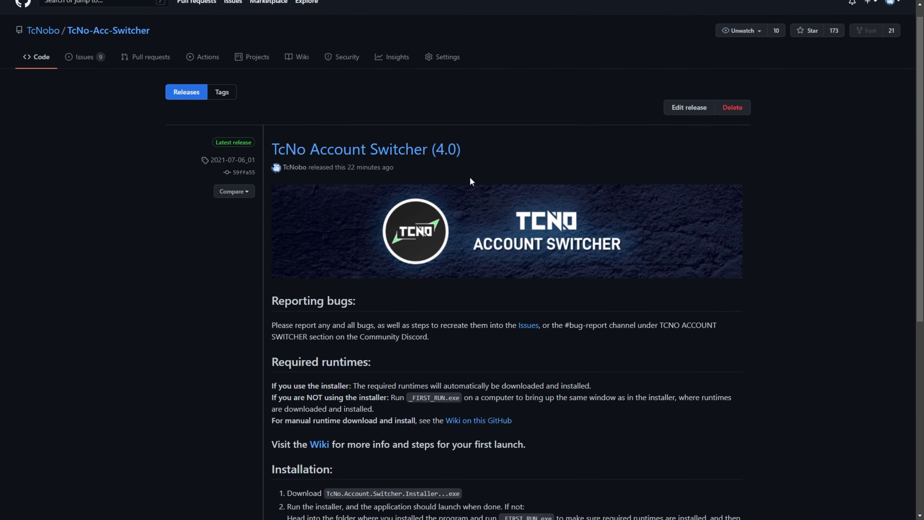
pyautogui.scroll(-10, 470, 179)
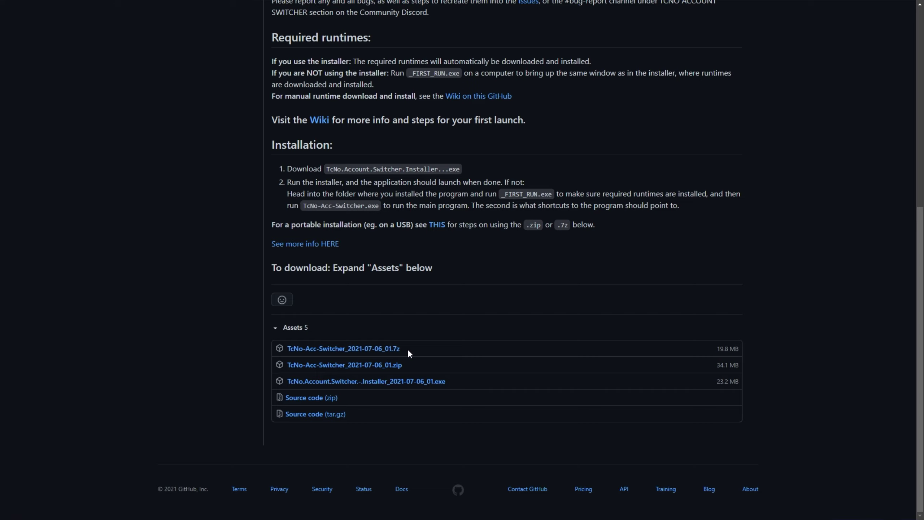
pyautogui.moveTo(714, 346); pyautogui.dragTo(739, 349)
pyautogui.click(434, 381)
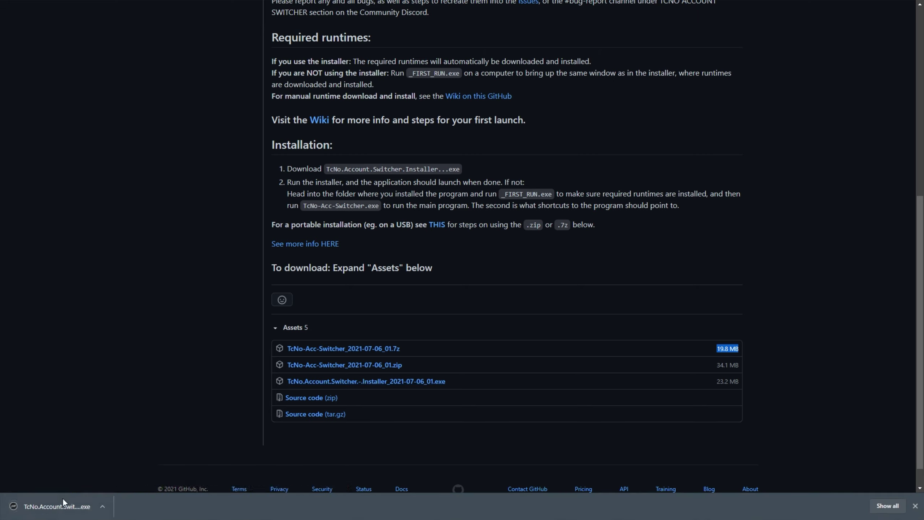
pyautogui.click(51, 507)
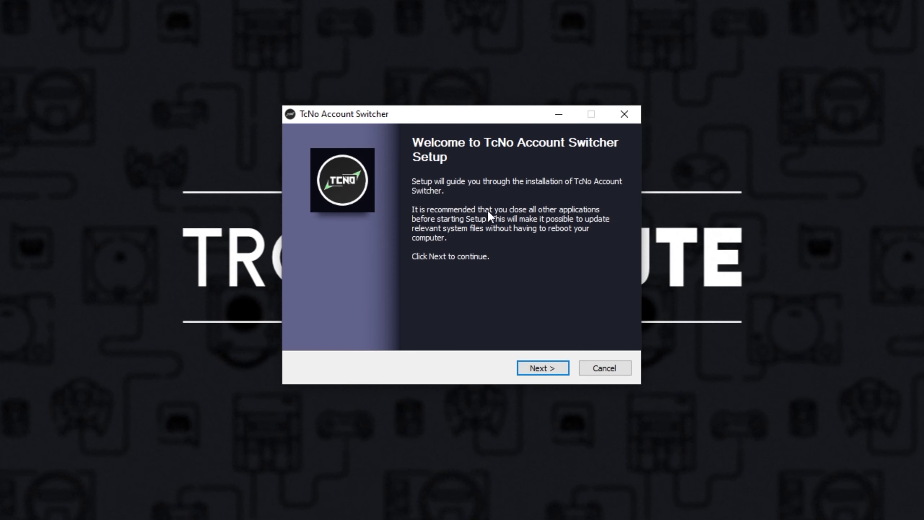
# Accept the GNU GPL licence and default components, and start the installation
pyautogui.click(545, 366)
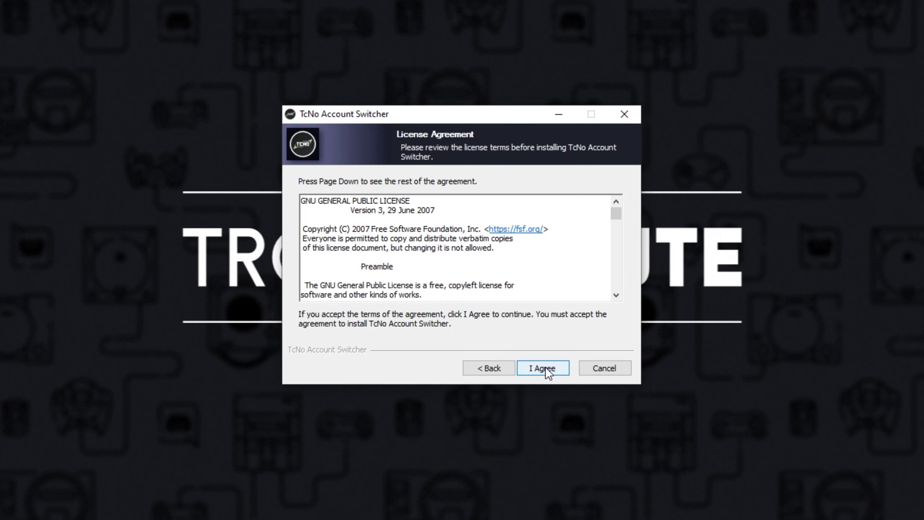
pyautogui.click(546, 366)
pyautogui.click(546, 367)
pyautogui.click(545, 367)
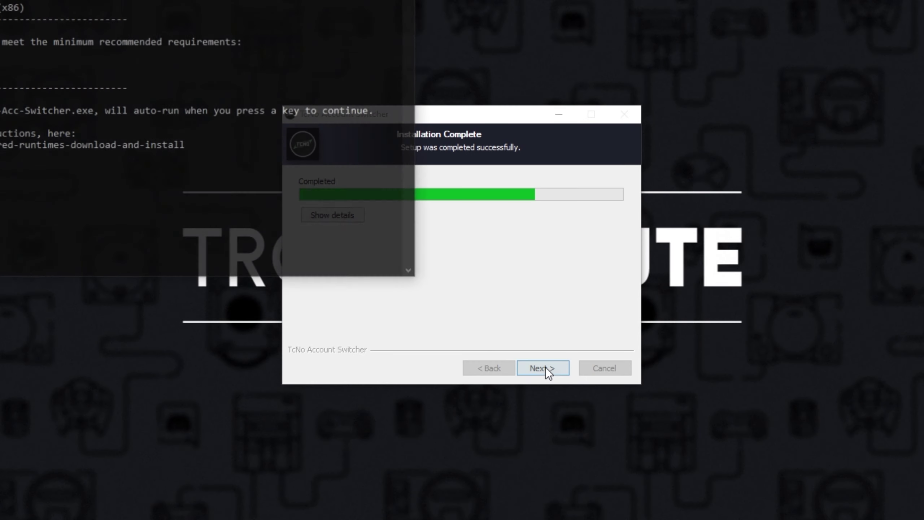
# Check the installed runtimes in the console, continue, and finish Setup
pyautogui.moveTo(200, 0); pyautogui.dragTo(596, 67)
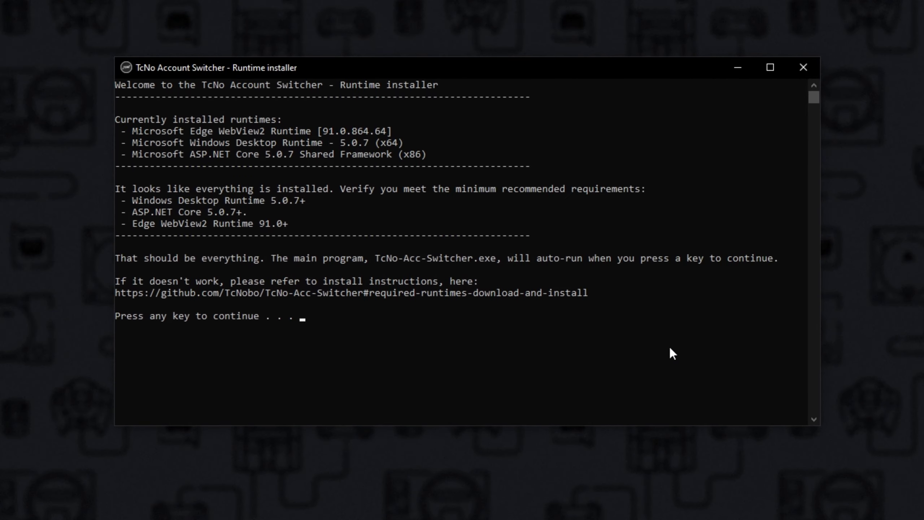
pyautogui.moveTo(426, 156); pyautogui.dragTo(119, 127)
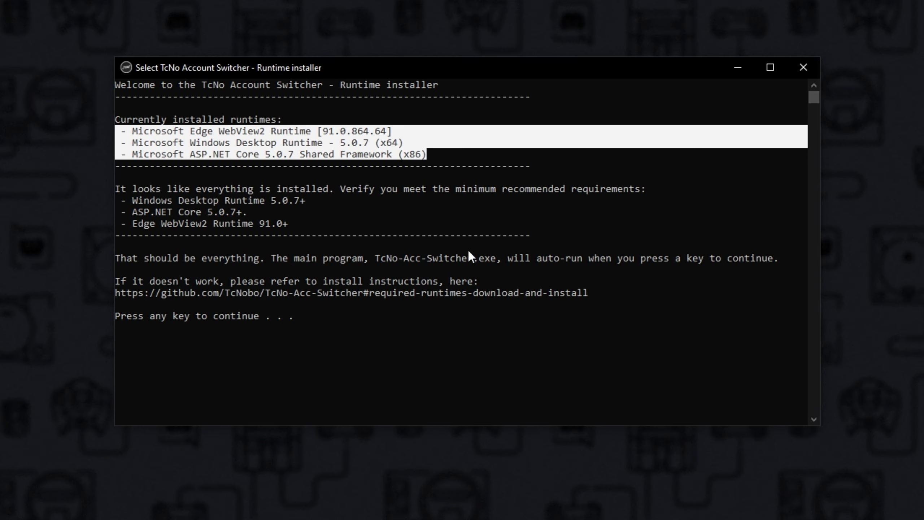
pyautogui.hotkey('ctrl', 'c')
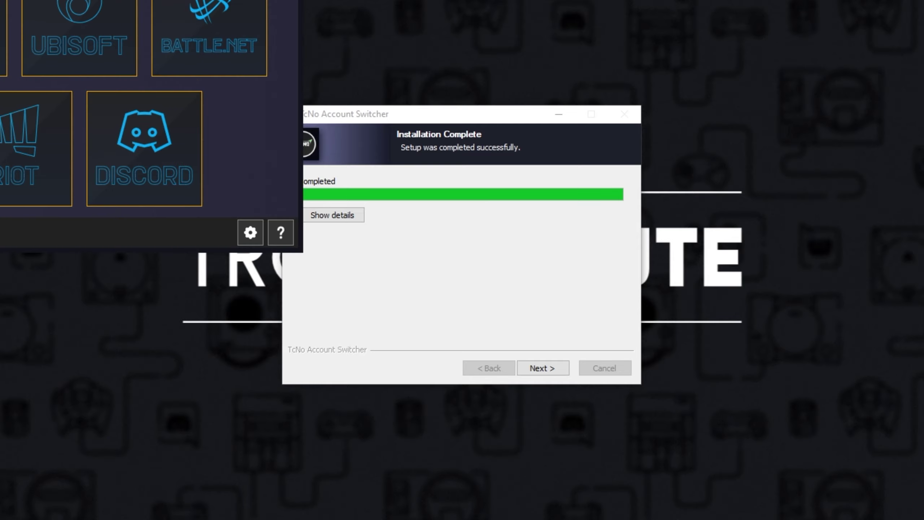
pyautogui.moveTo(174, 2); pyautogui.dragTo(339, 84)
pyautogui.click(546, 217)
pyautogui.click(542, 367)
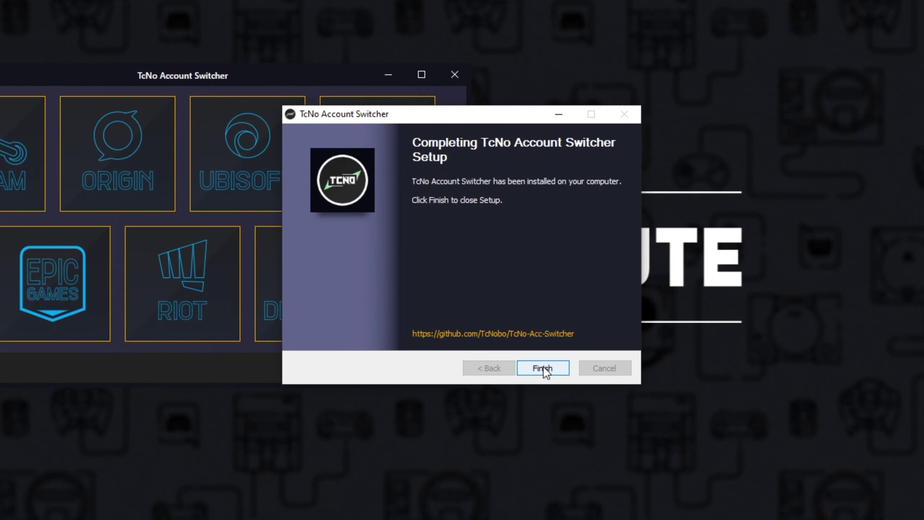
pyautogui.click(542, 366)
# Glance at Steam accounts, then open the Discord page and dismiss the streamer mode notice
pyautogui.moveTo(263, 78); pyautogui.dragTo(374, 96)
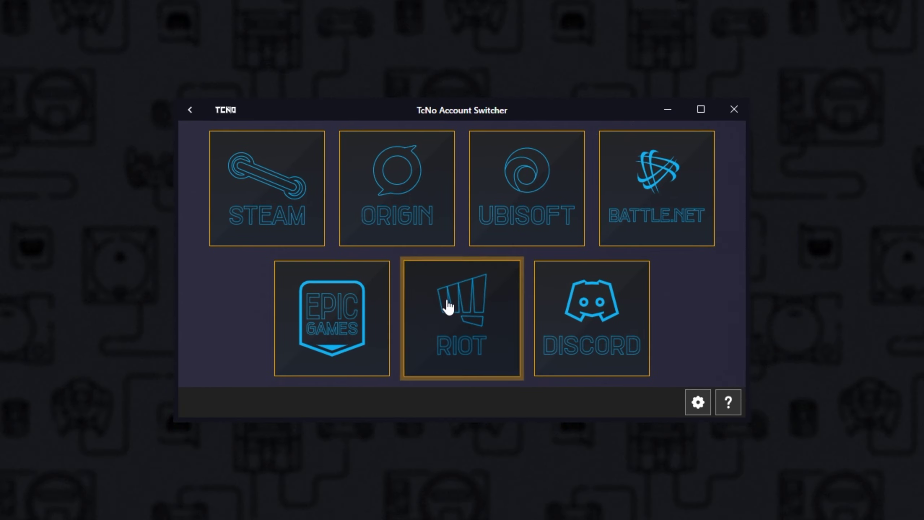
pyautogui.click(298, 193)
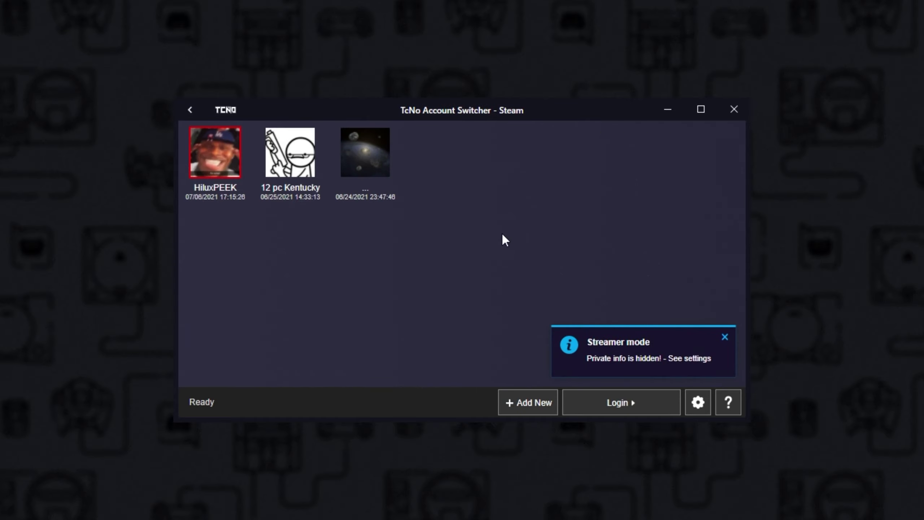
pyautogui.hotkey('alt', 'Left')
pyautogui.click(575, 307)
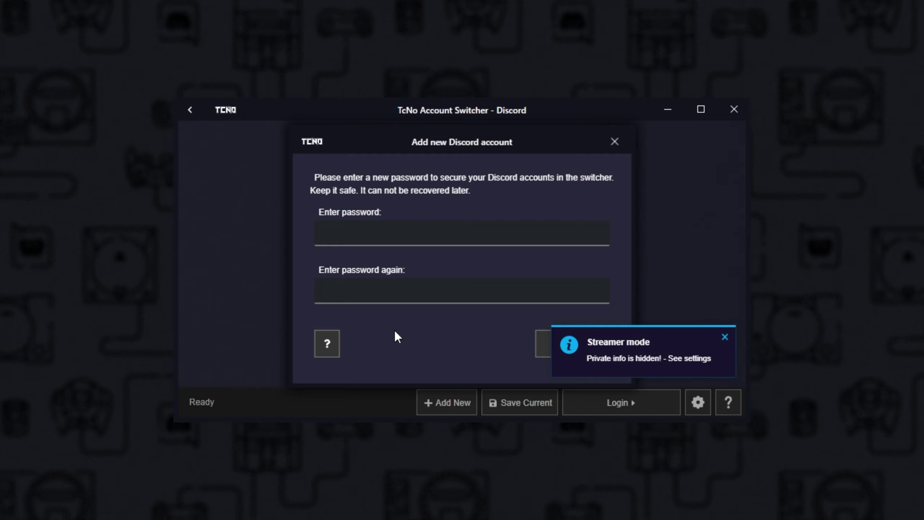
pyautogui.click(725, 337)
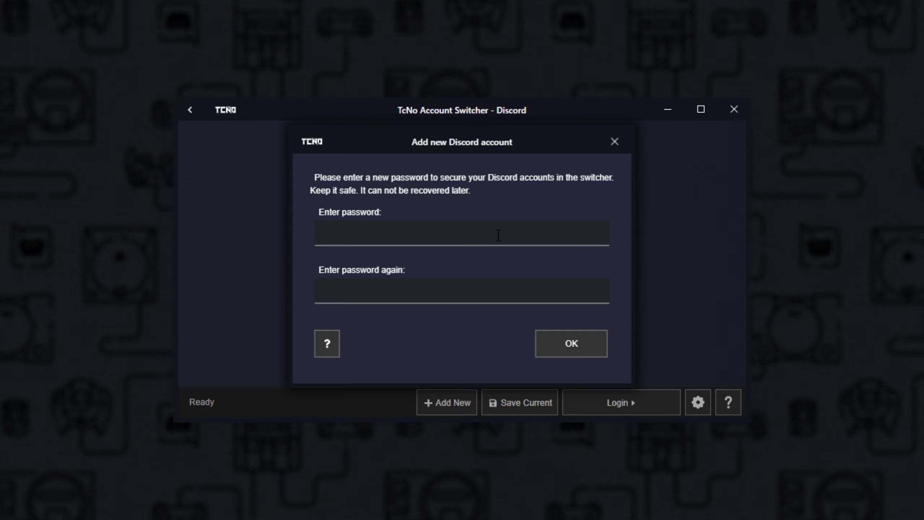
# Type the new switcher password into both password fields so they match
pyautogui.click(502, 237)
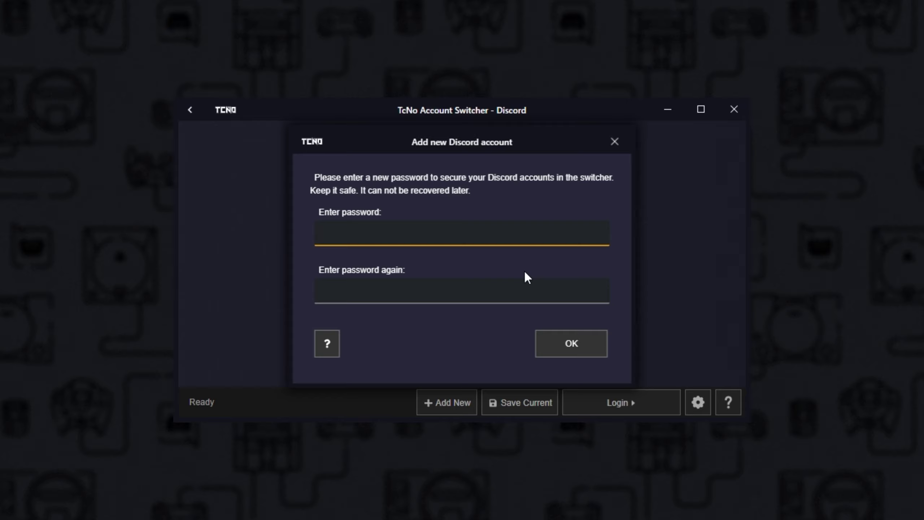
pyautogui.write('test')
pyautogui.click(480, 302)
pyautogui.write('test')
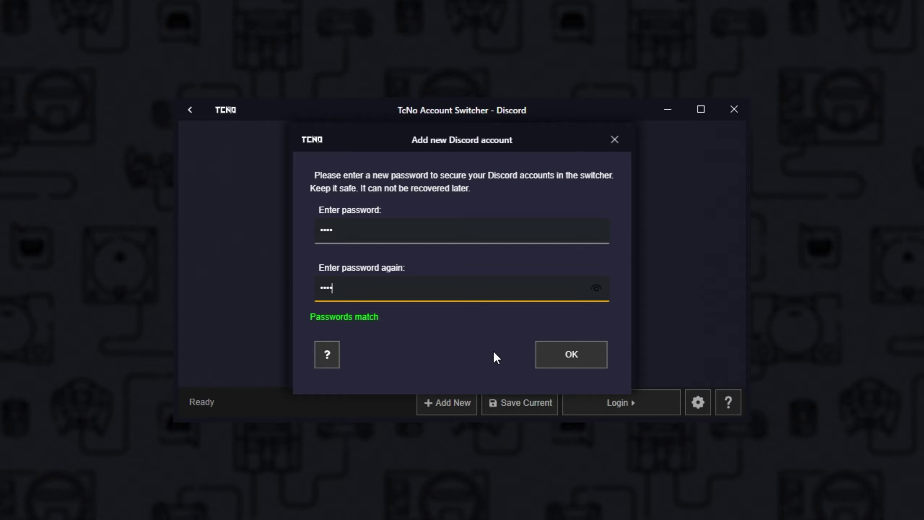
pyautogui.click(322, 357)
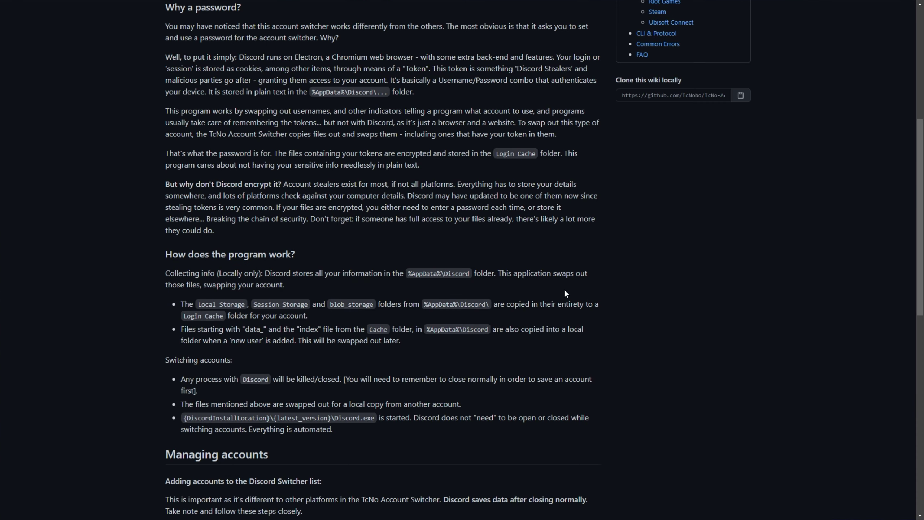
pyautogui.scroll(6, 565, 292)
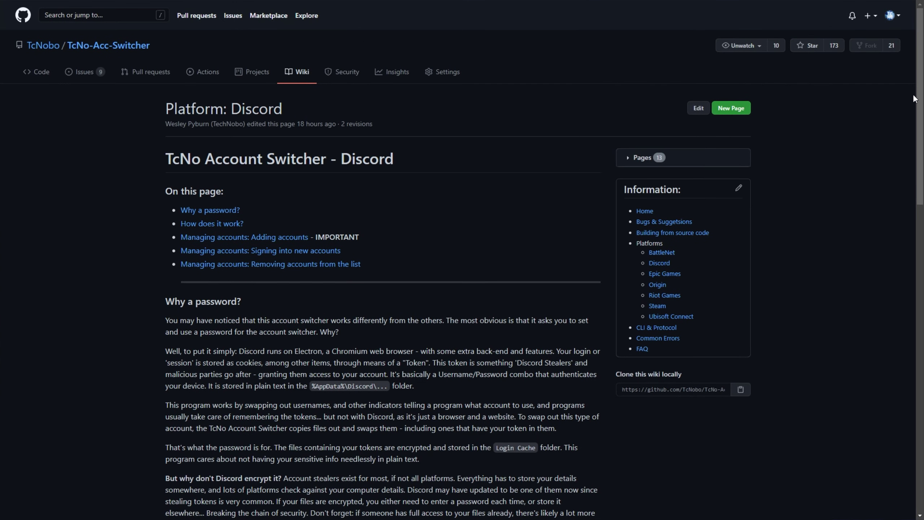
pyautogui.moveTo(920, 101); pyautogui.dragTo(921, 381)
pyautogui.press('Home')
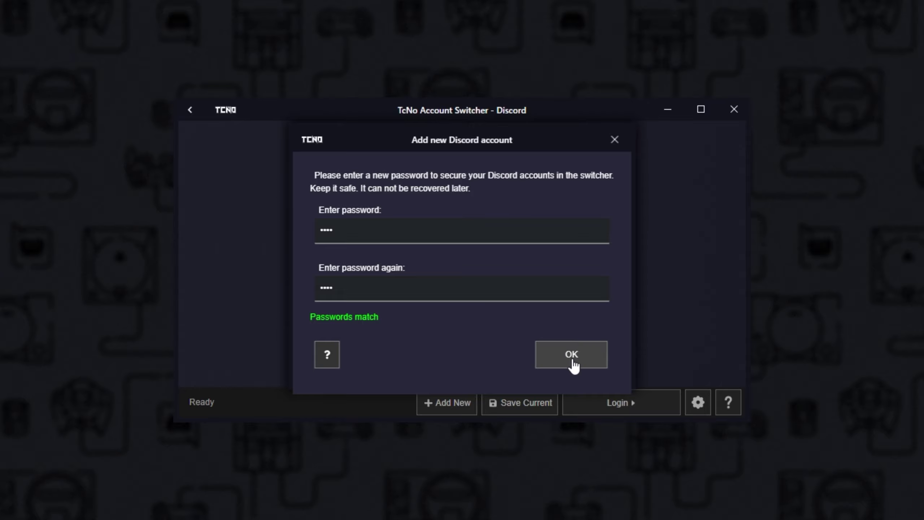
# Confirm the new password, revisit the Discord page, and close the switcher
pyautogui.click(572, 360)
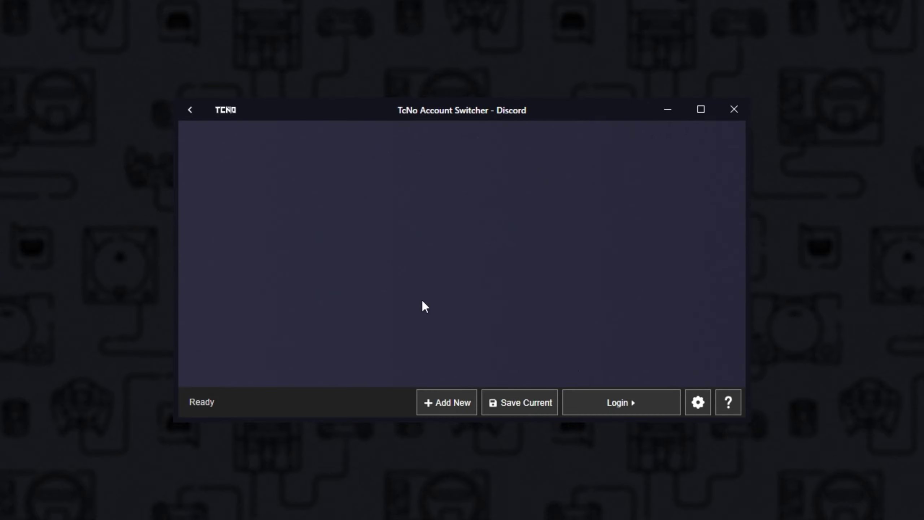
pyautogui.click(190, 111)
pyautogui.click(618, 321)
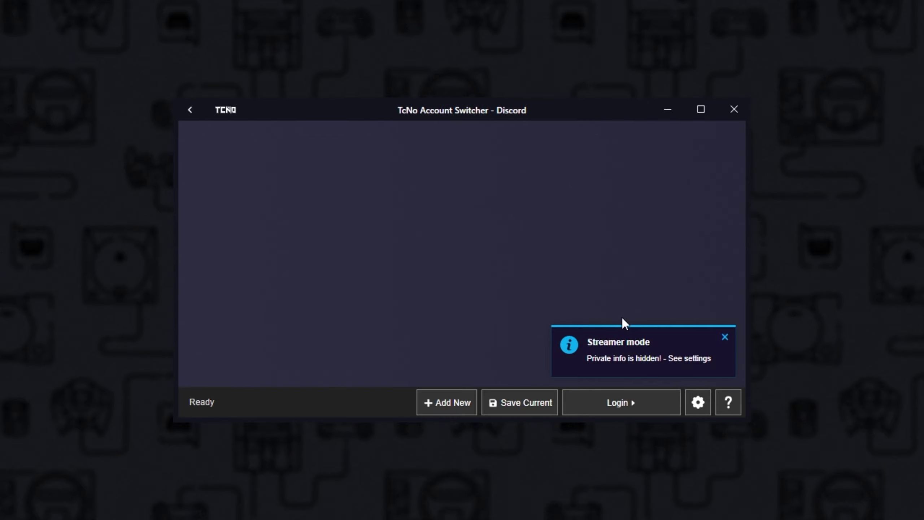
pyautogui.click(733, 109)
# Relaunch the switcher from Start and unlock the Discord page with the password
pyautogui.press('super')
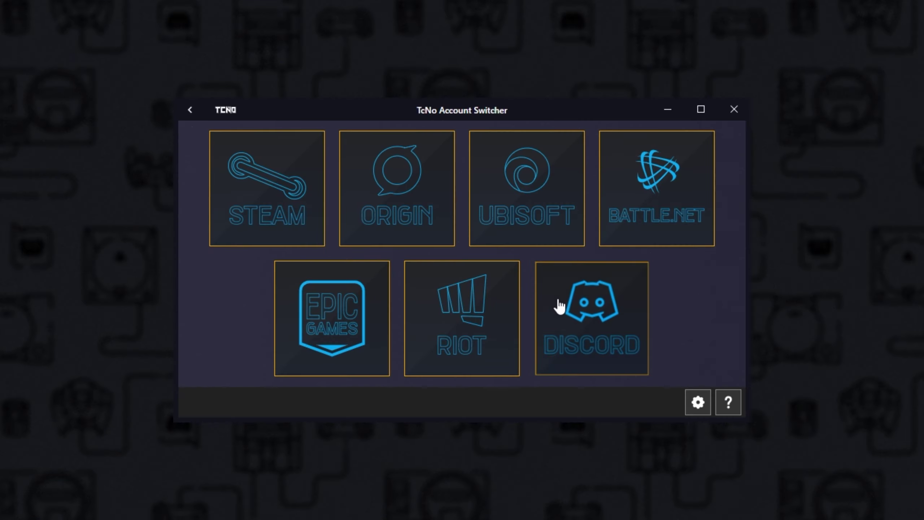
pyautogui.click(557, 304)
pyautogui.click(512, 260)
pyautogui.write('****')
pyautogui.click(538, 308)
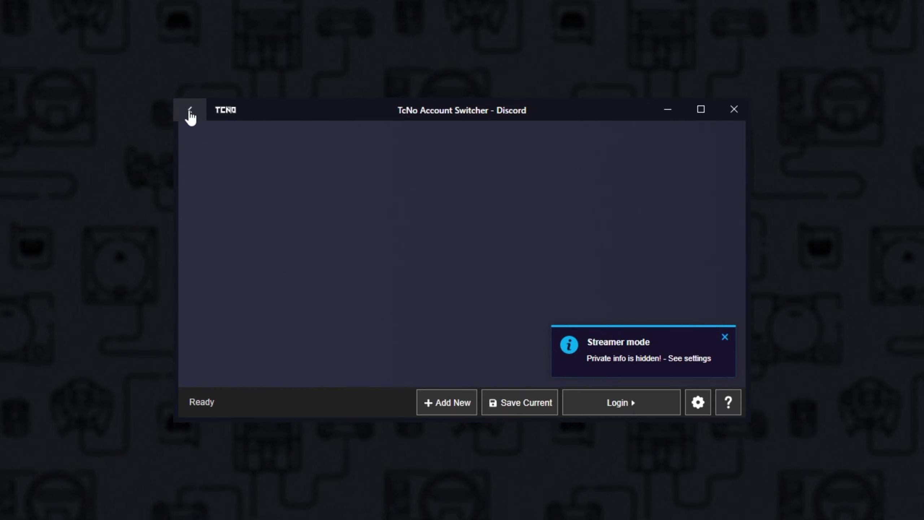
pyautogui.click(190, 111)
pyautogui.click(568, 284)
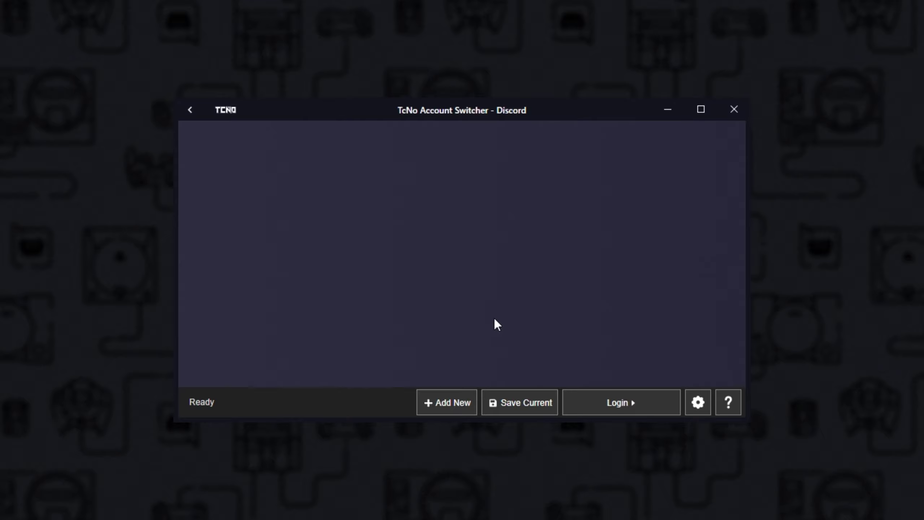
# Add a new Discord account so Discord restarts at its login window
pyautogui.click(451, 410)
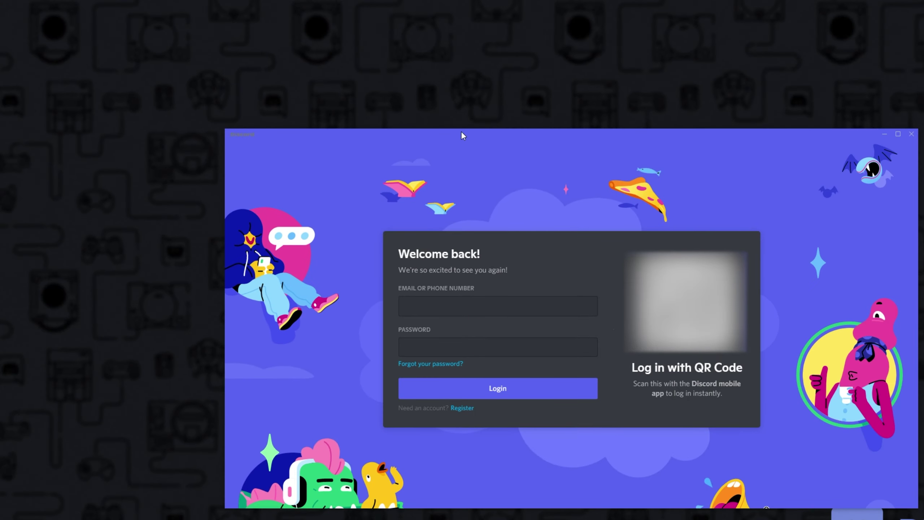
pyautogui.moveTo(460, 131); pyautogui.dragTo(379, 91)
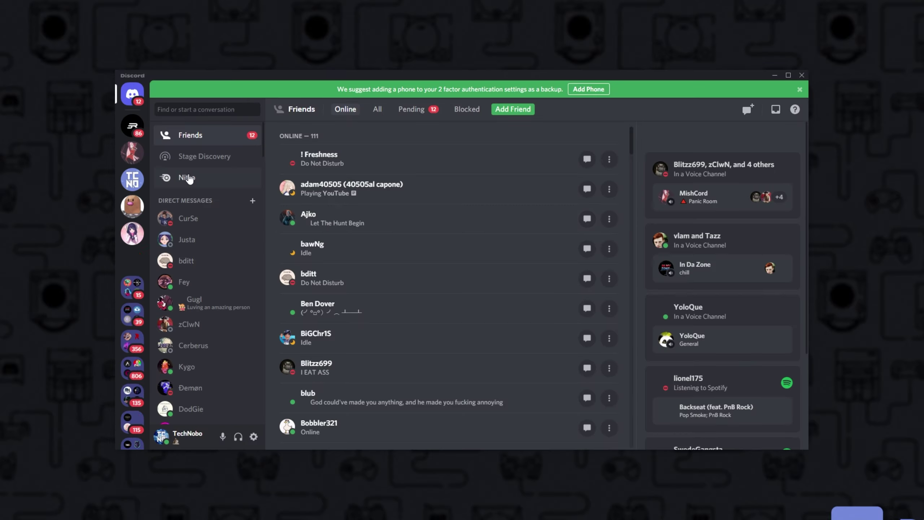
# Open the #general-acc-switcher channel on the TCNO Community server
pyautogui.click(132, 179)
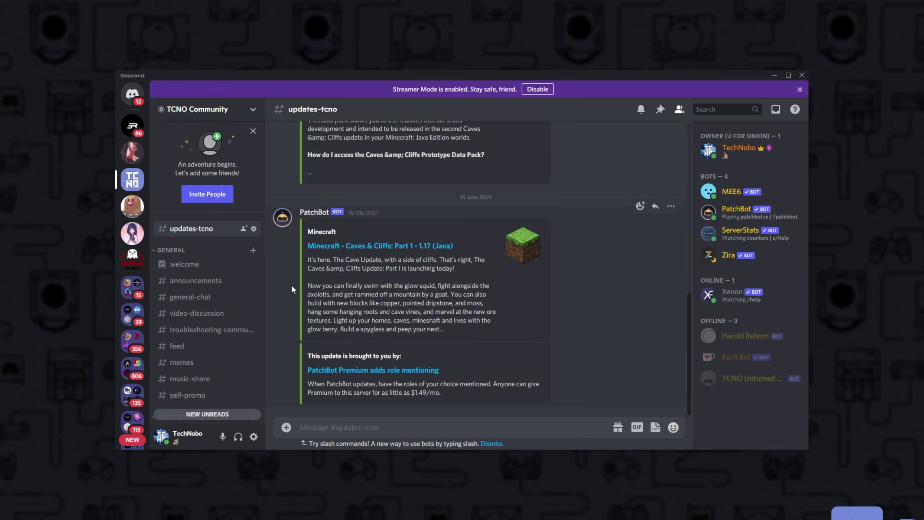
pyautogui.scroll(-5, 202, 324)
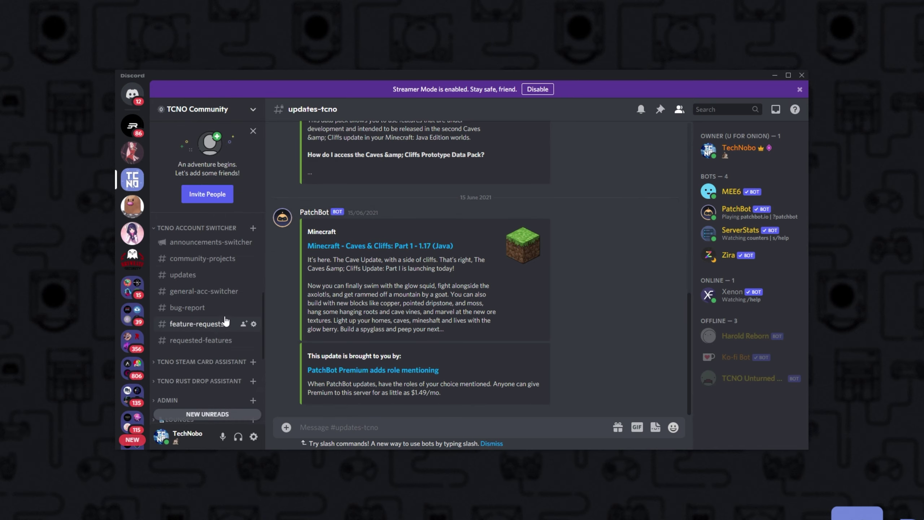
pyautogui.click(210, 290)
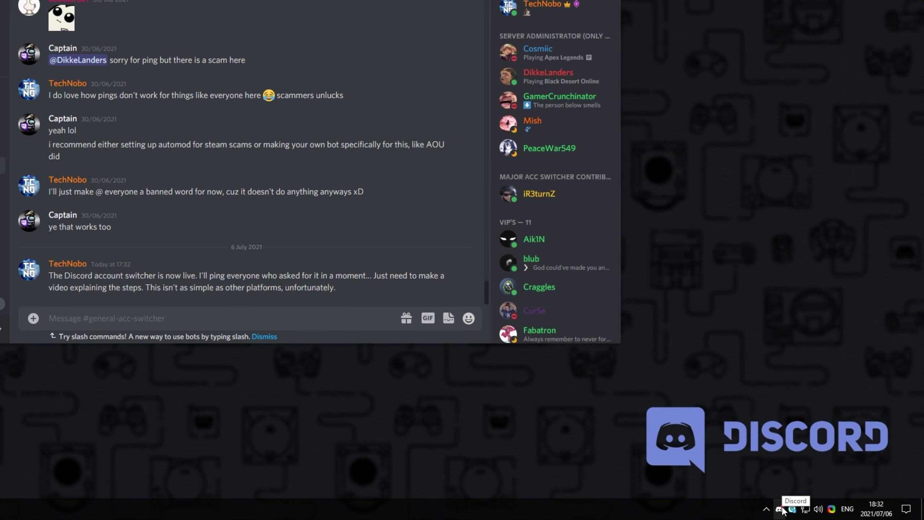
# Quit Discord from its tray icon and relaunch it from Start
pyautogui.rightClick(781, 509)
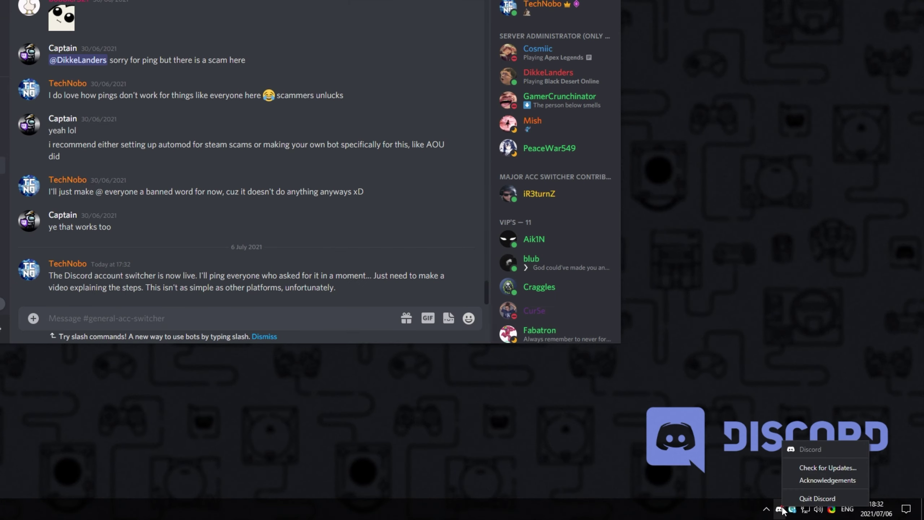
pyautogui.click(812, 499)
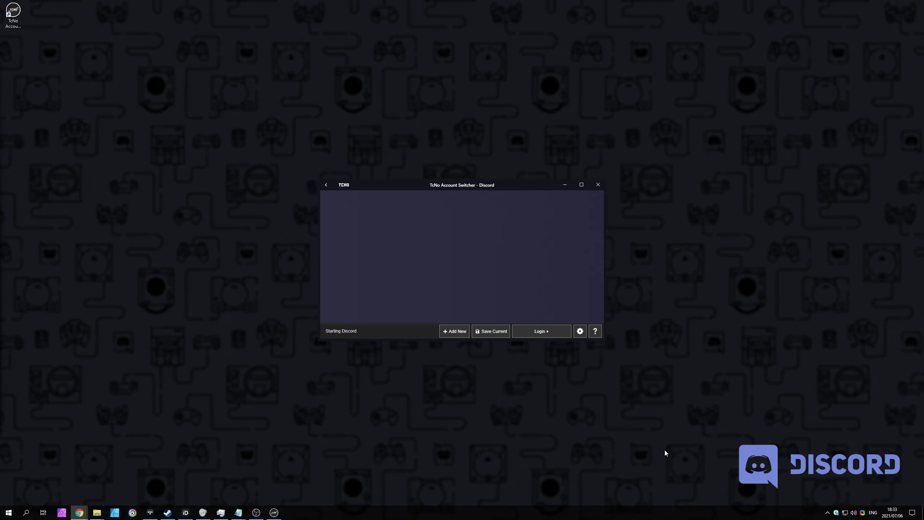
pyautogui.click(8, 512)
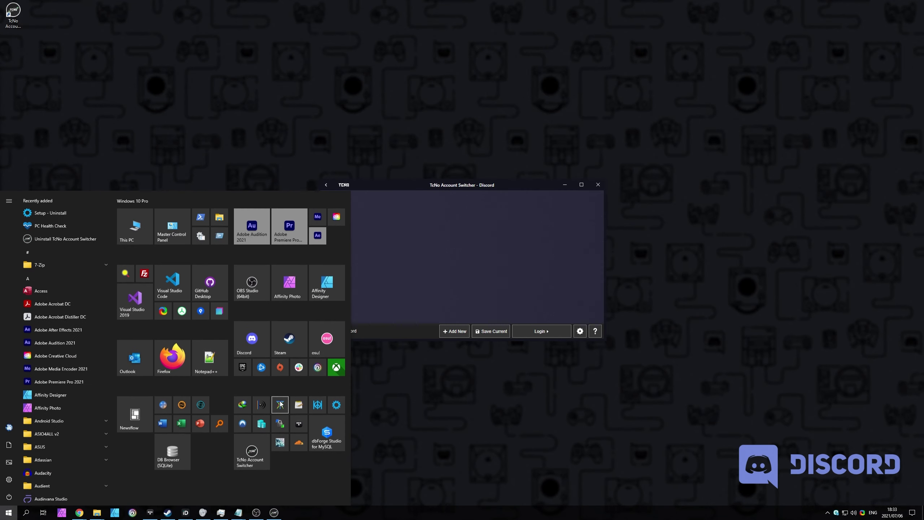
pyautogui.click(251, 339)
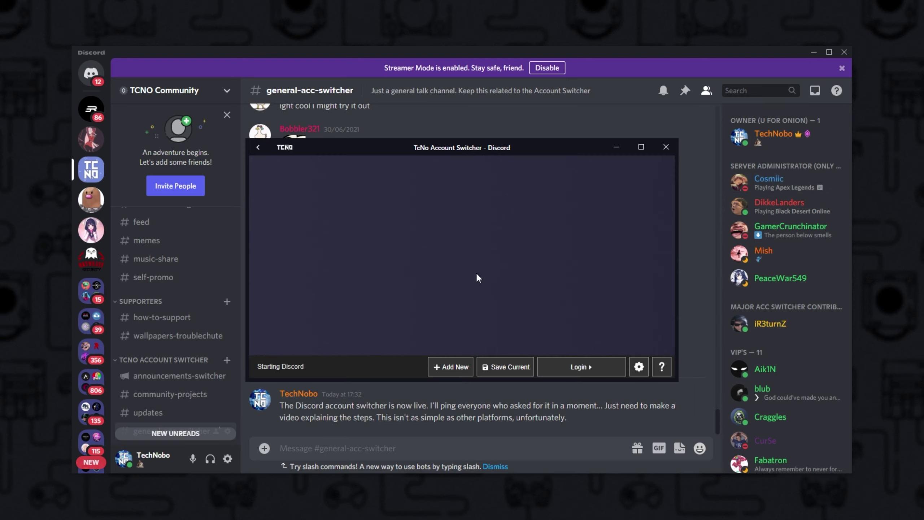
# Save the current Discord account under the name 'asdf'
pyautogui.click(513, 367)
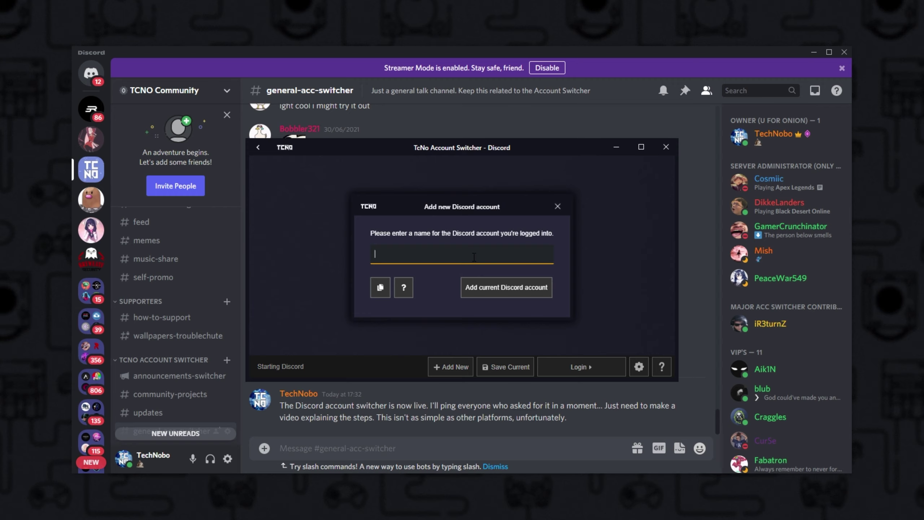
pyautogui.write('asdf')
pyautogui.click(468, 293)
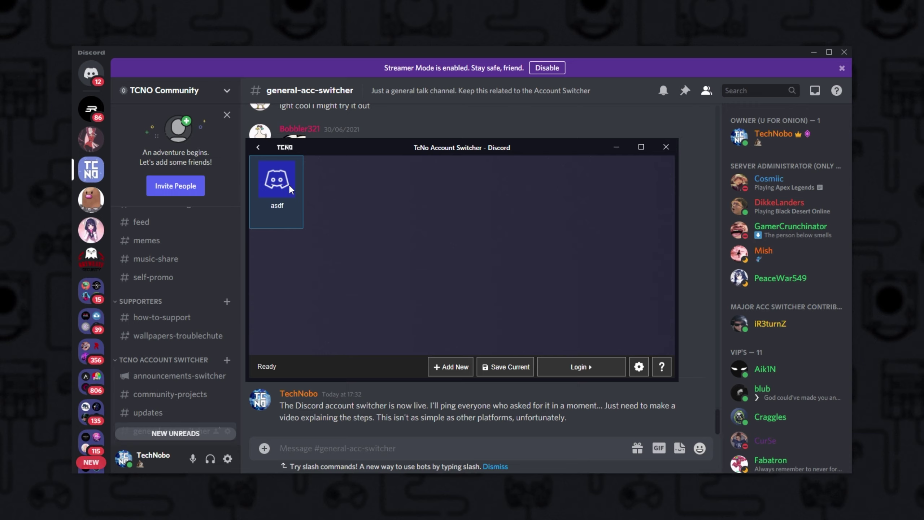
# Forget the asdf account, start Save Current again, and copy the offered text
pyautogui.rightClick(289, 184)
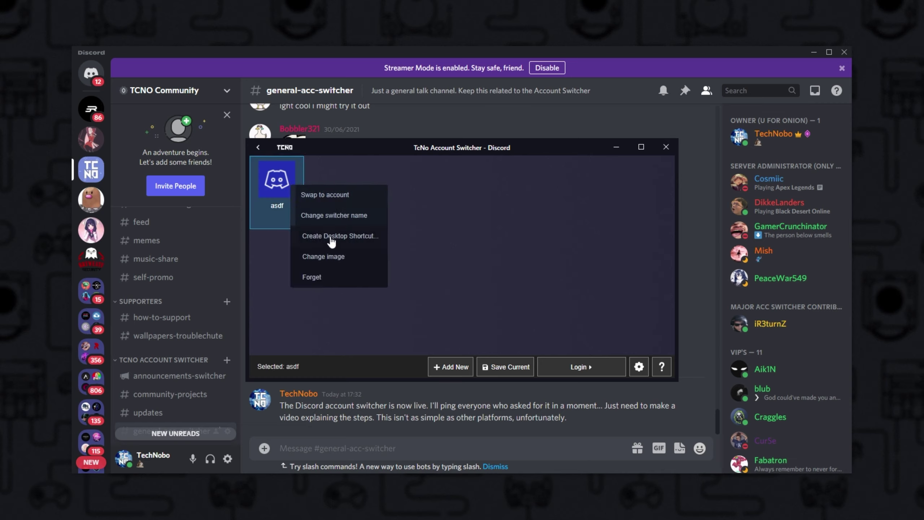
pyautogui.click(342, 275)
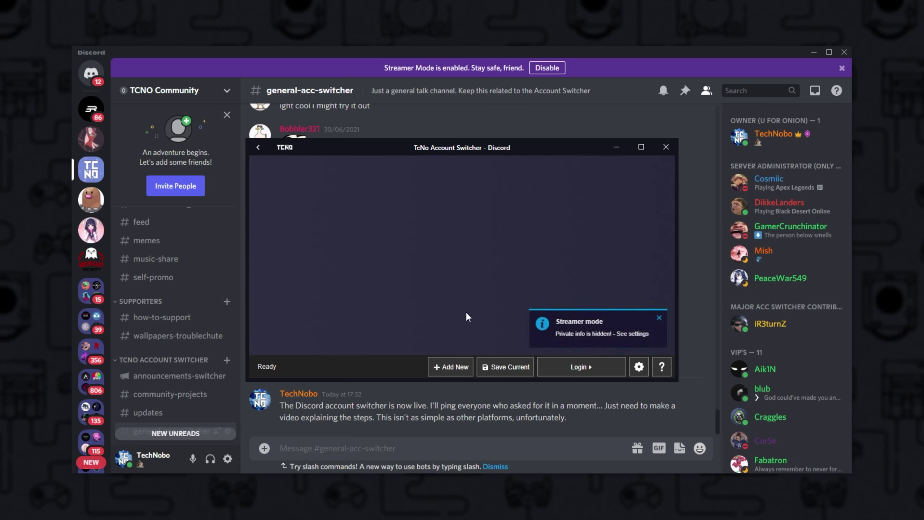
pyautogui.click(520, 367)
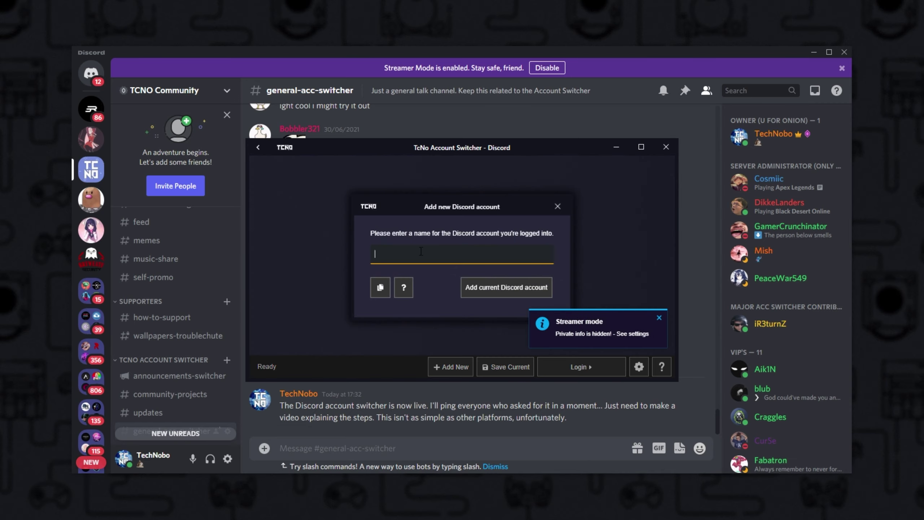
pyautogui.click(382, 293)
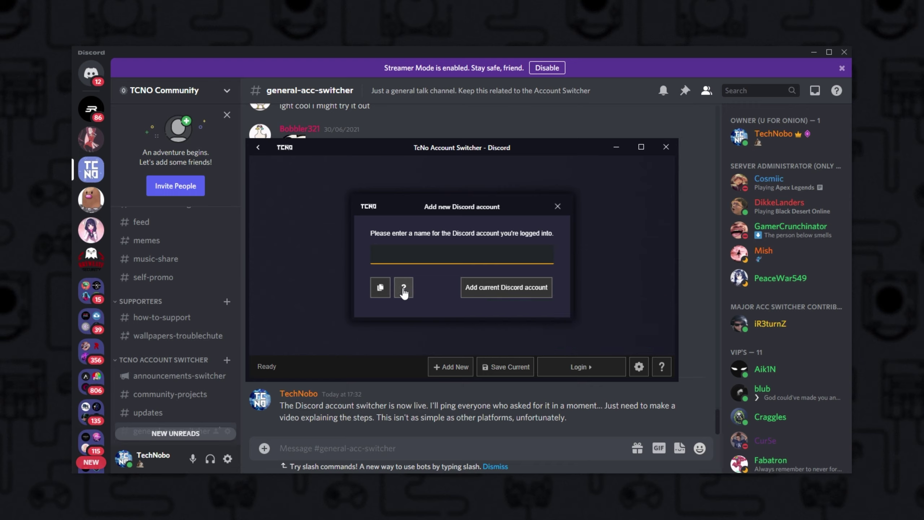
# Check Discord's Advanced settings, then open the DevTools Console beside the general-acc-switcher chat
pyautogui.click(599, 120)
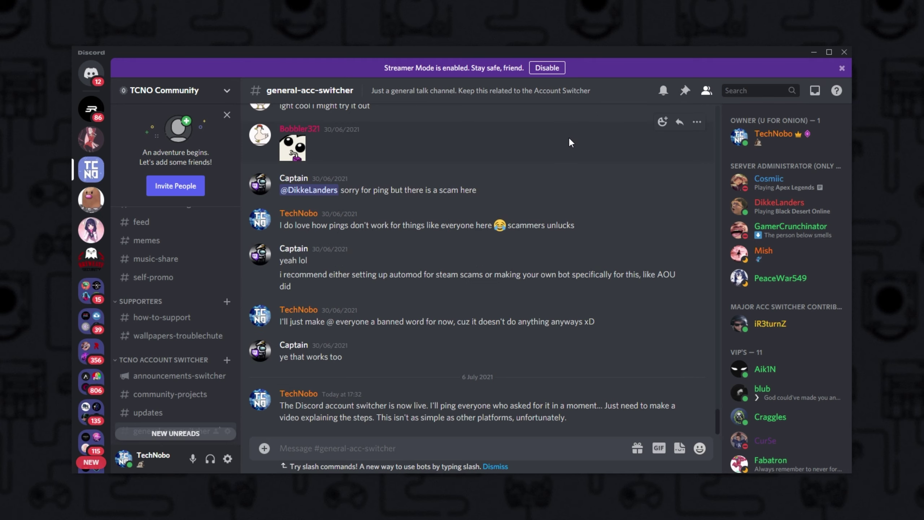
pyautogui.hotkey('ctrl', 'shift', 'i')
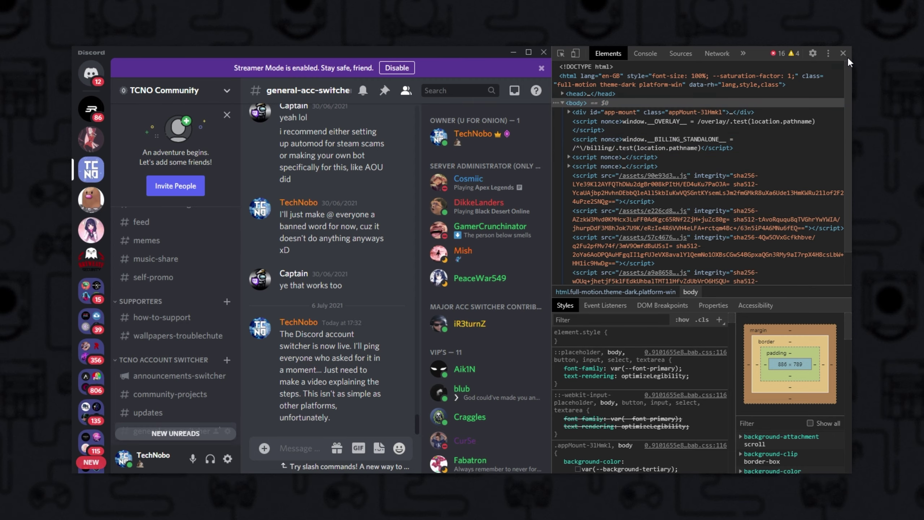
pyautogui.click(842, 53)
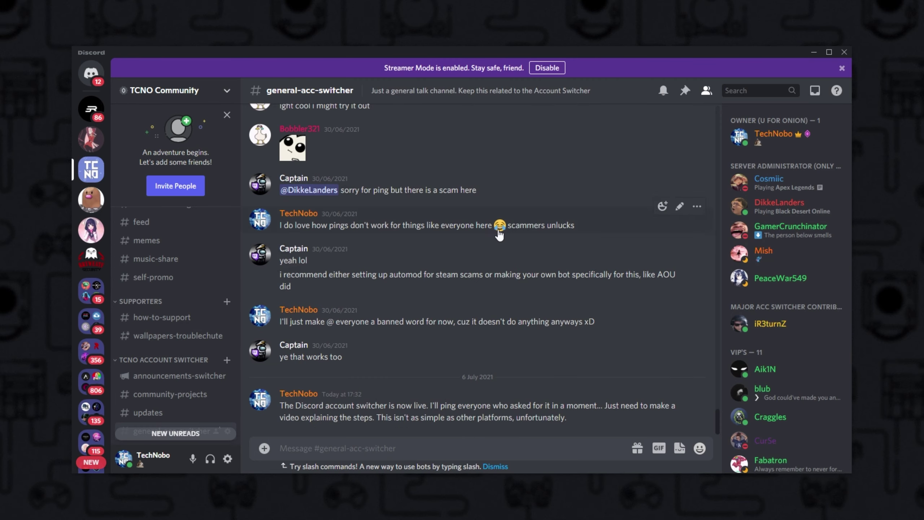
pyautogui.click(228, 458)
pyautogui.click(242, 329)
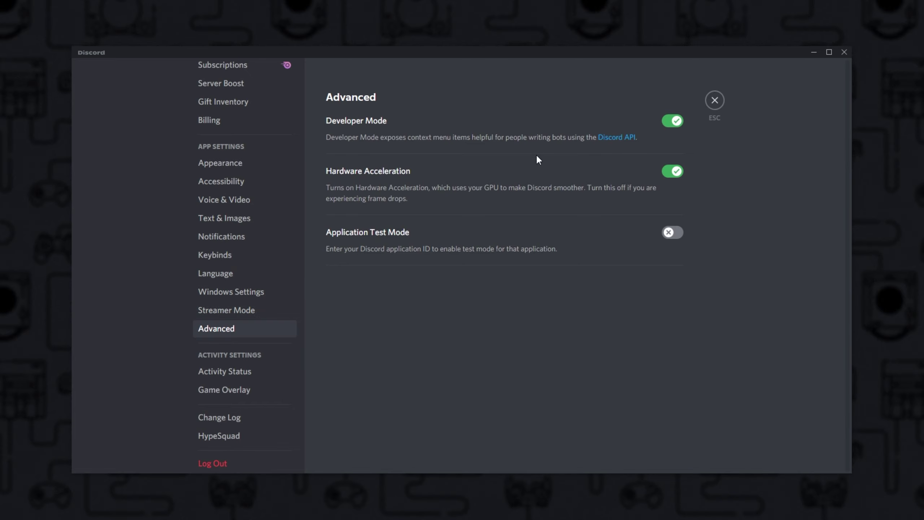
pyautogui.click(715, 100)
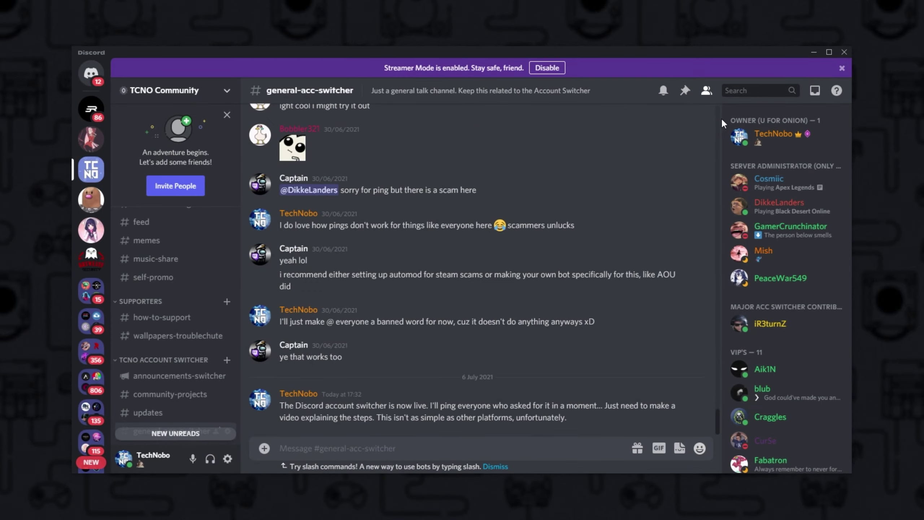
pyautogui.hotkey('ctrl', 'shift', 'i')
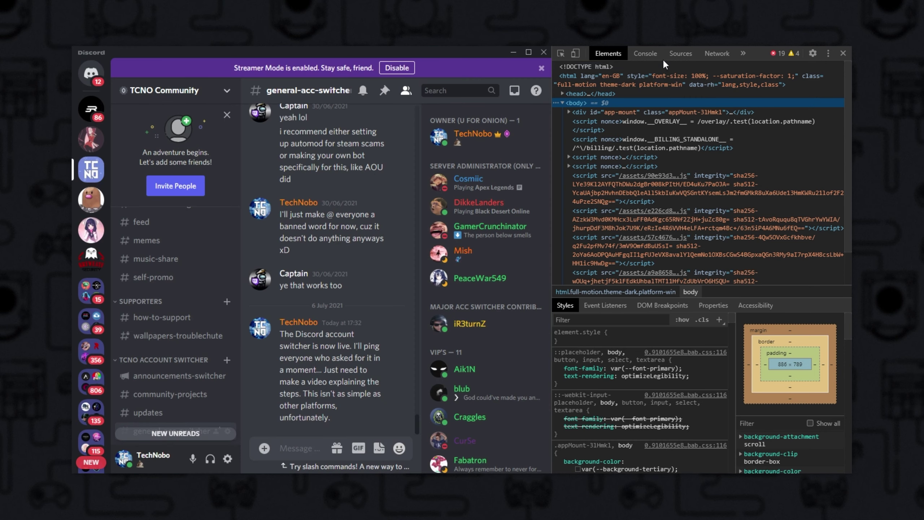
pyautogui.click(646, 54)
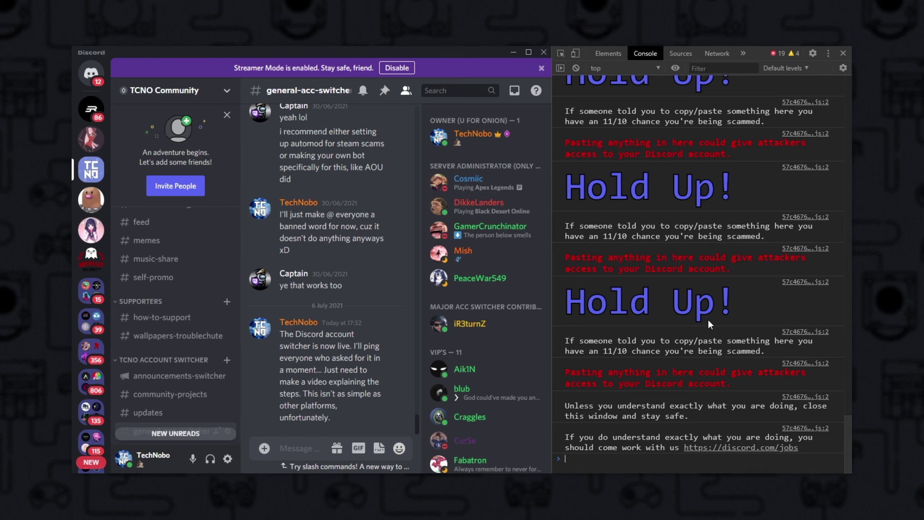
# Check Streamer Mode in user settings, then paste and run the account-copy script in the Console
pyautogui.click(227, 459)
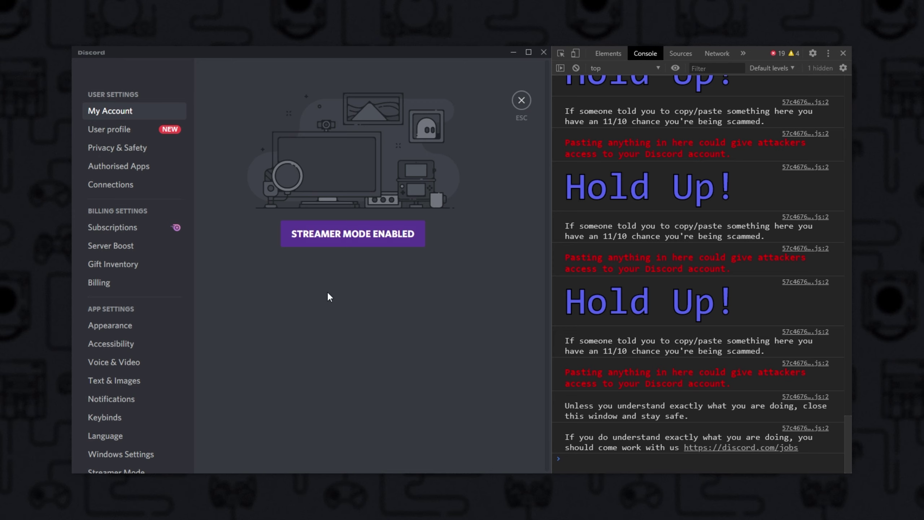
pyautogui.click(517, 107)
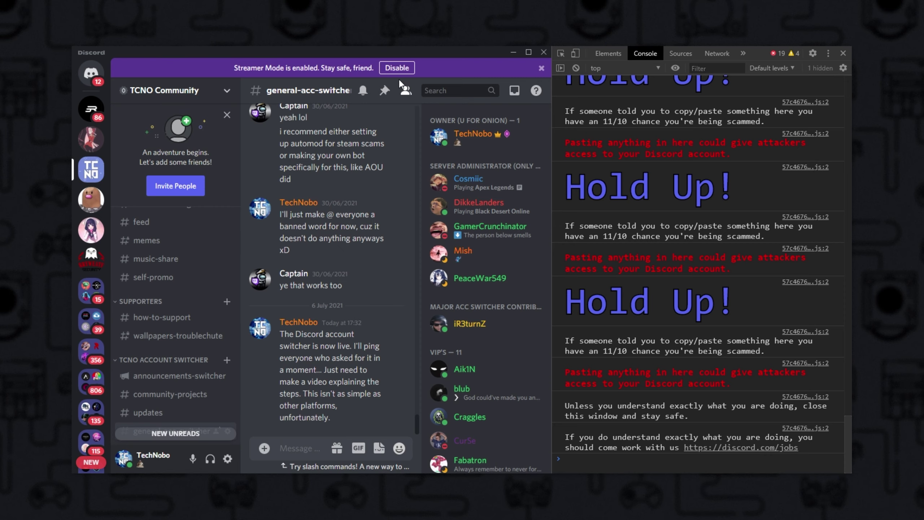
pyautogui.hotkey('ctrl', 'v')
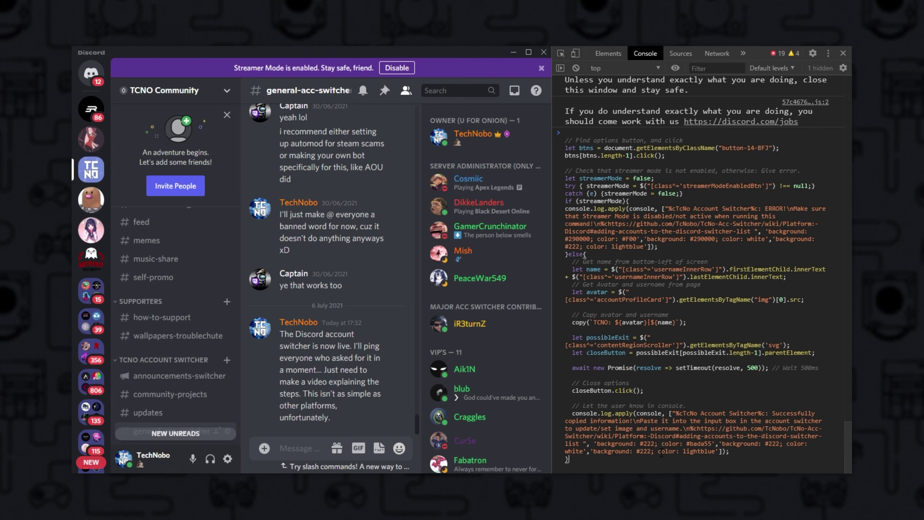
pyautogui.press('Return')
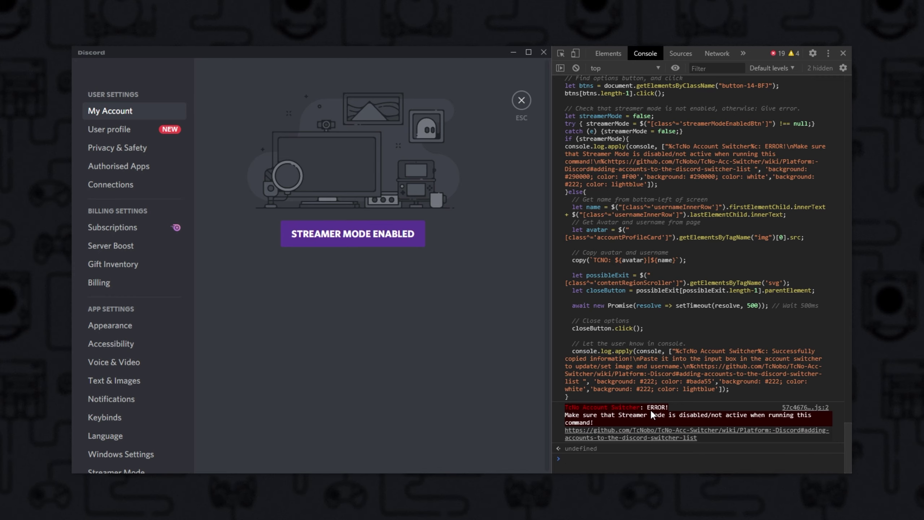
# Disable Streamer Mode, dismiss the add-a-phone banner, and rerun the account-copy script
pyautogui.click(521, 100)
pyautogui.click(397, 67)
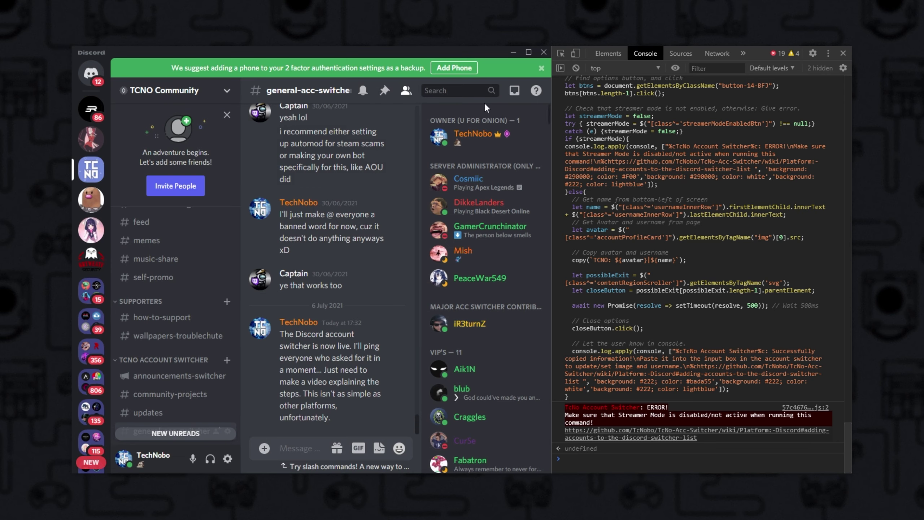
pyautogui.click(541, 69)
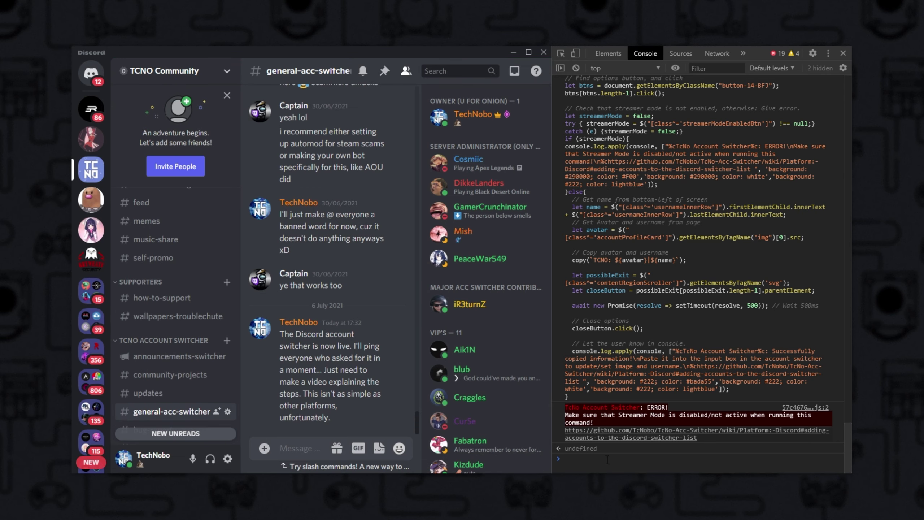
pyautogui.hotkey('ctrl', 'v')
pyautogui.press('Return')
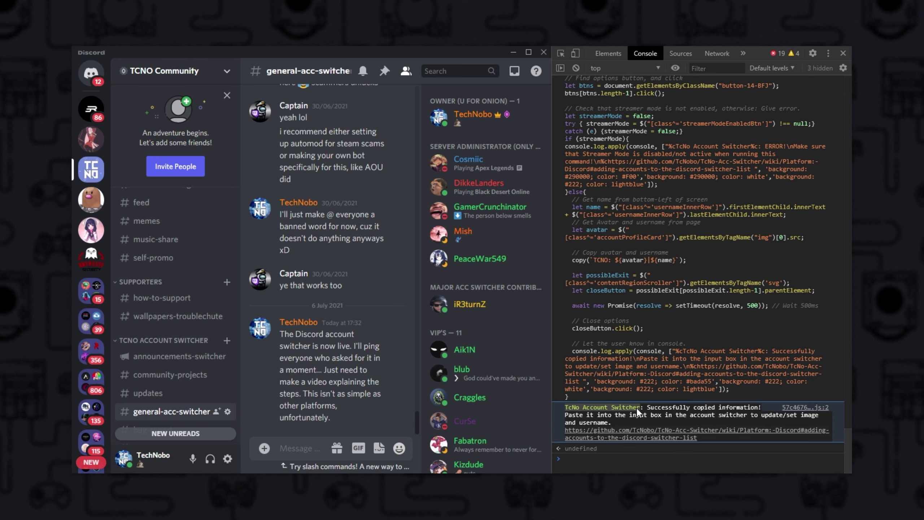
# Review the console's success message about the copied image and username
pyautogui.doubleClick(660, 415)
pyautogui.click(744, 320)
pyautogui.moveTo(801, 331); pyautogui.dragTo(602, 339)
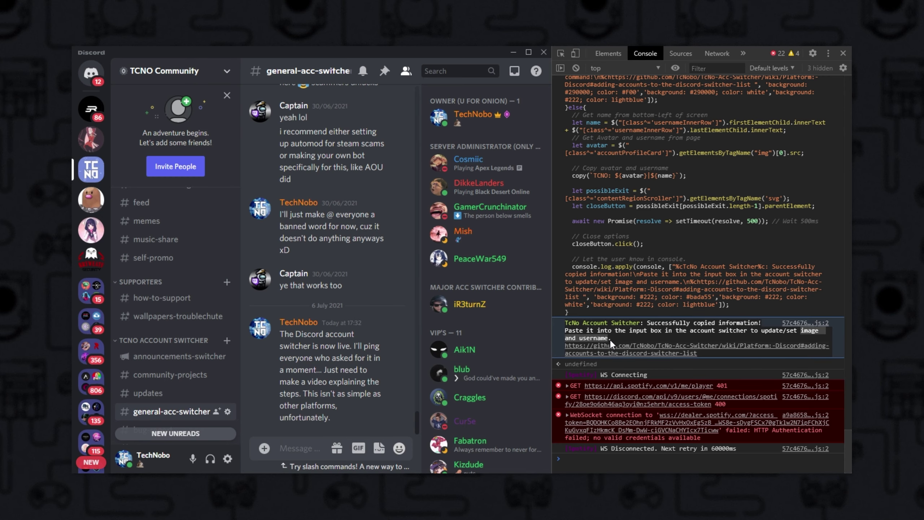
pyautogui.click(611, 340)
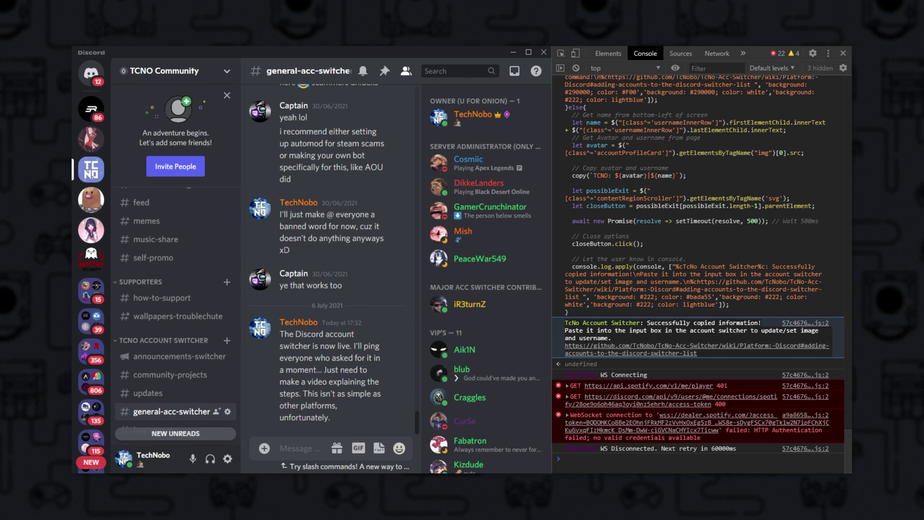
pyautogui.hotkey('alt', 'Tab')
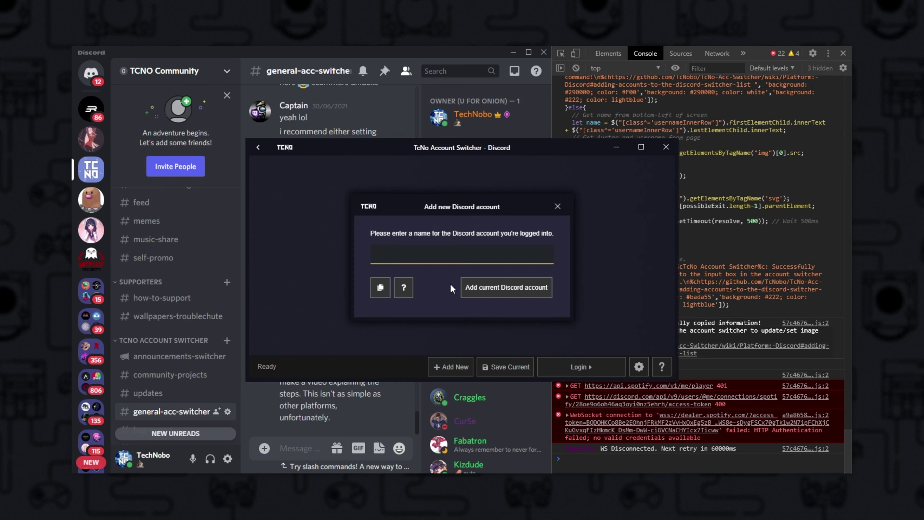
# Paste the copied avatar|name string into the name field and save the current Discord account
pyautogui.hotkey('ctrl', 'v')
pyautogui.tripleClick(376, 253)
pyautogui.click(376, 254)
pyautogui.moveTo(400, 258); pyautogui.dragTo(526, 255)
pyautogui.click(502, 254)
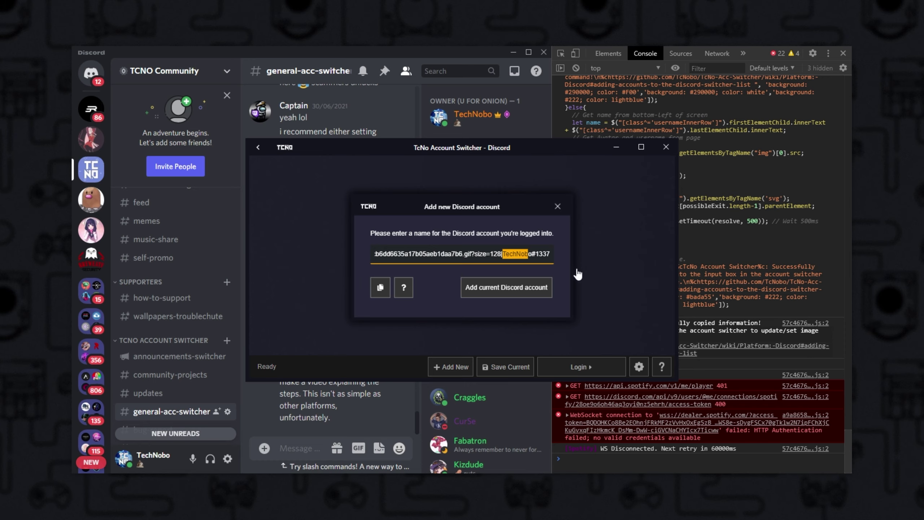
pyautogui.click(528, 293)
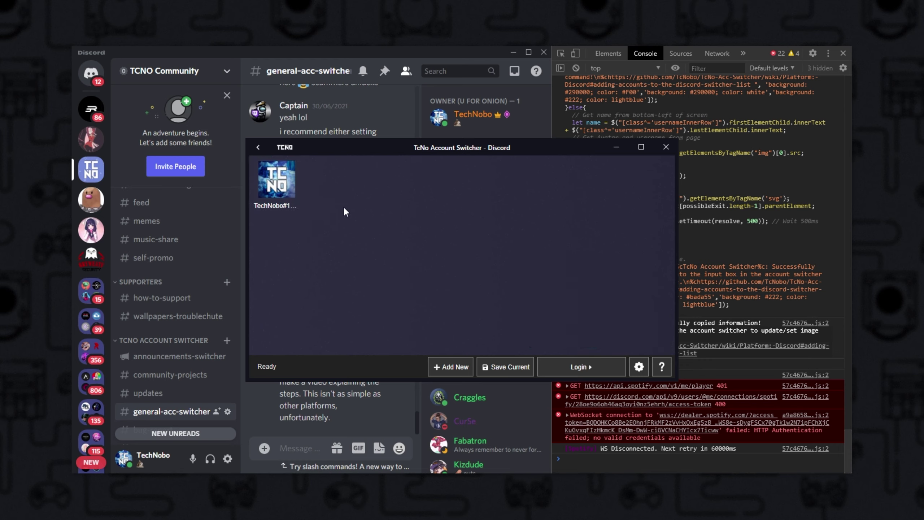
# Add a new account, sign into the second account, then quit Discord from the tray
pyautogui.click(453, 370)
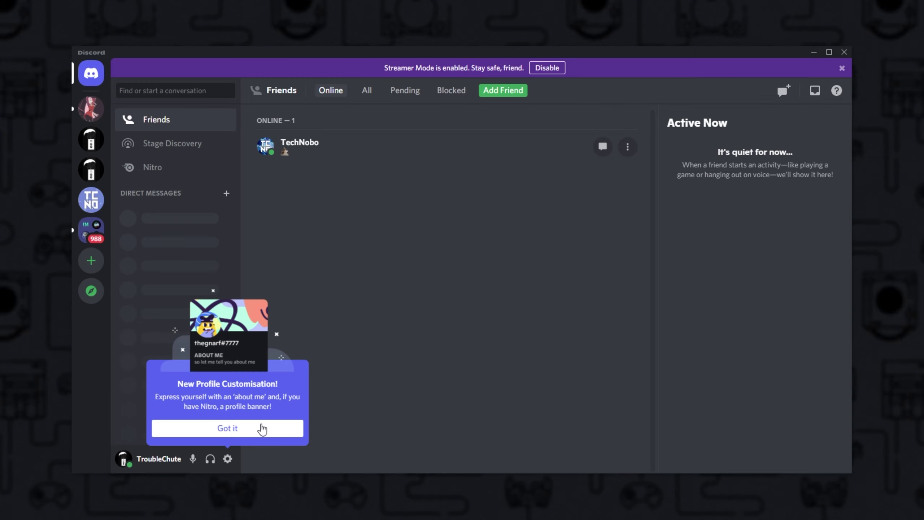
pyautogui.click(262, 429)
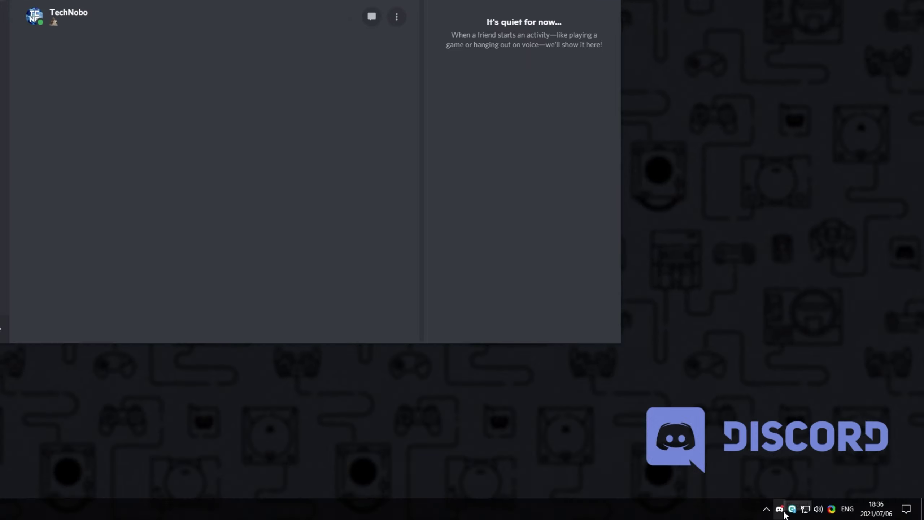
pyautogui.rightClick(780, 510)
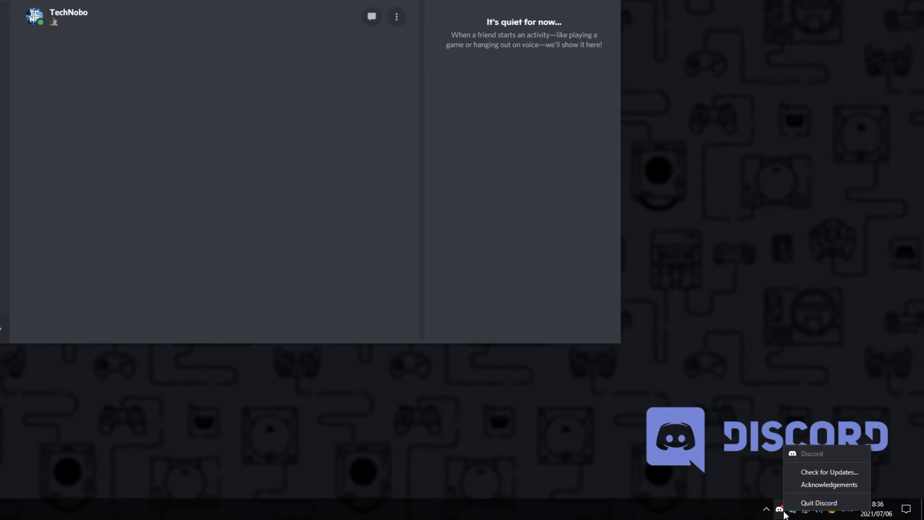
pyautogui.click(816, 502)
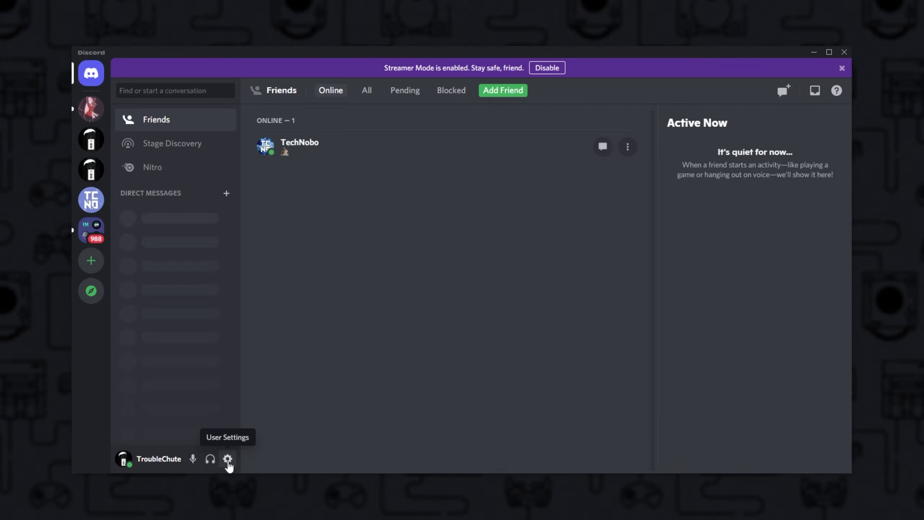
# Set the Voice & Video input device to Input 1/2 (2- Audient iD14)
pyautogui.click(228, 459)
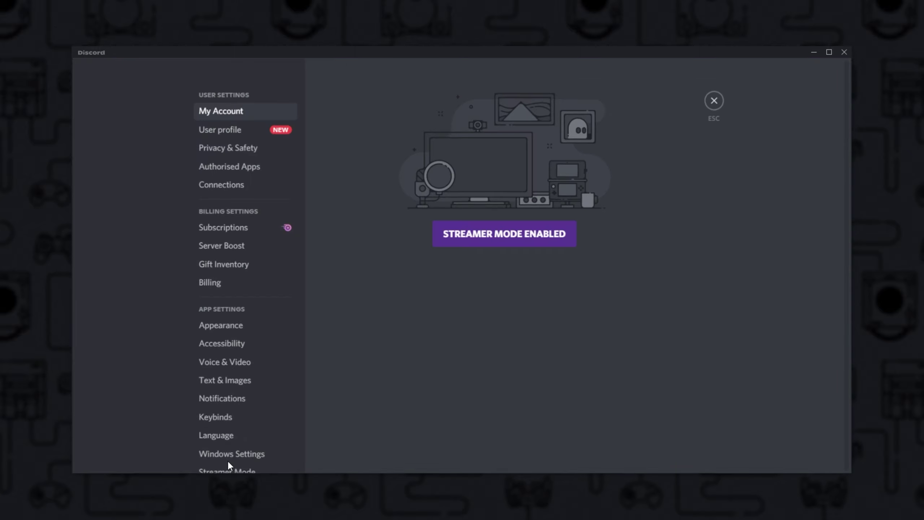
pyautogui.click(241, 364)
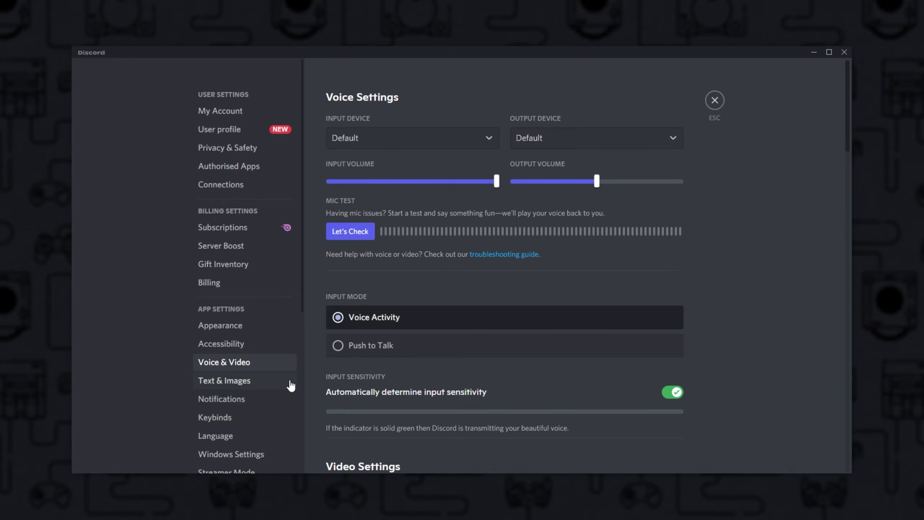
pyautogui.click(427, 143)
pyautogui.click(407, 202)
pyautogui.click(597, 144)
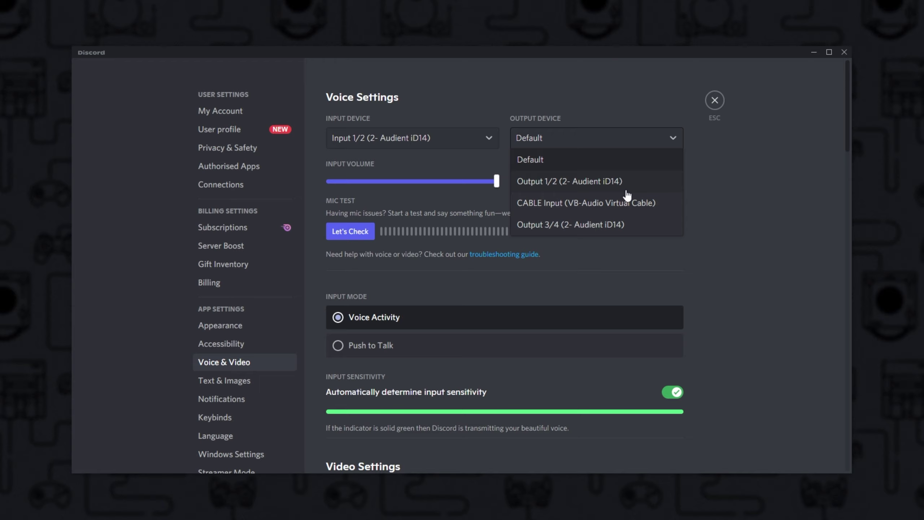
# Choose Output 3/4 (2- Audient iD14), lower manual input sensitivity, and recheck Voice & Video
pyautogui.click(583, 225)
pyautogui.click(672, 392)
pyautogui.moveTo(526, 411); pyautogui.dragTo(437, 411)
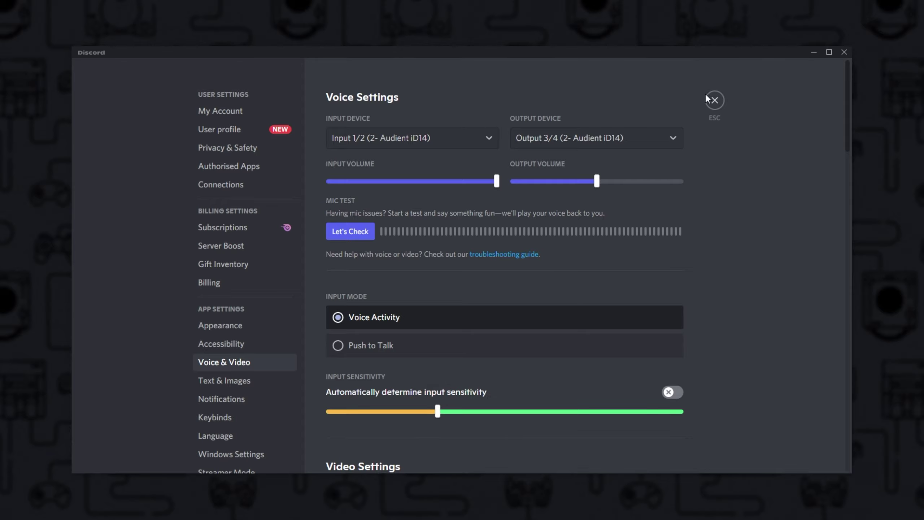
pyautogui.click(714, 100)
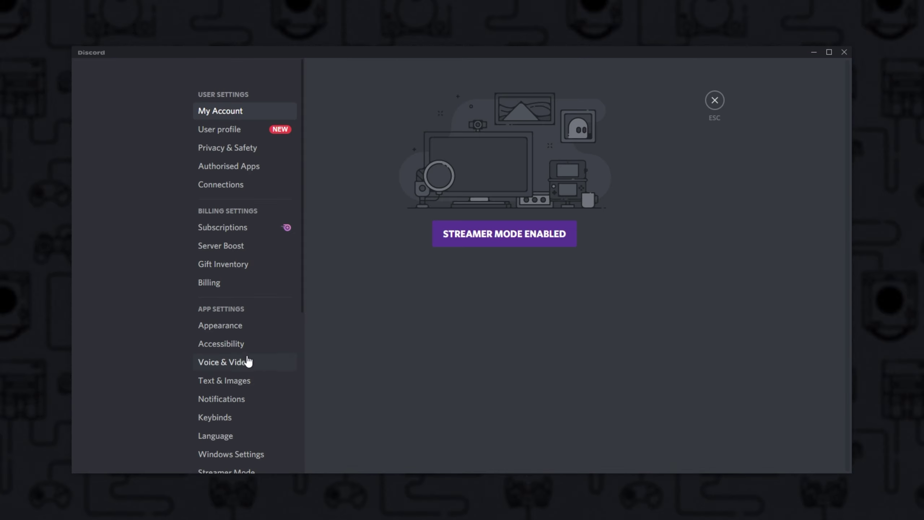
pyautogui.click(295, 362)
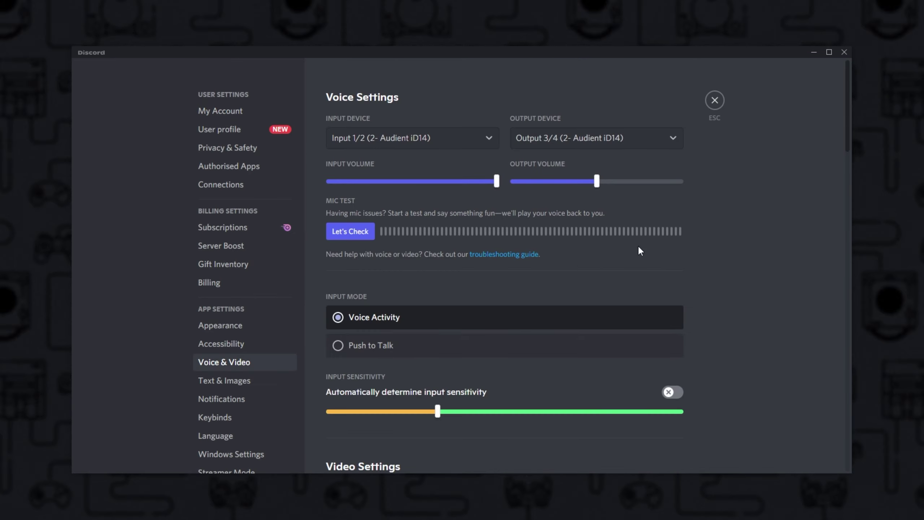
pyautogui.click(713, 100)
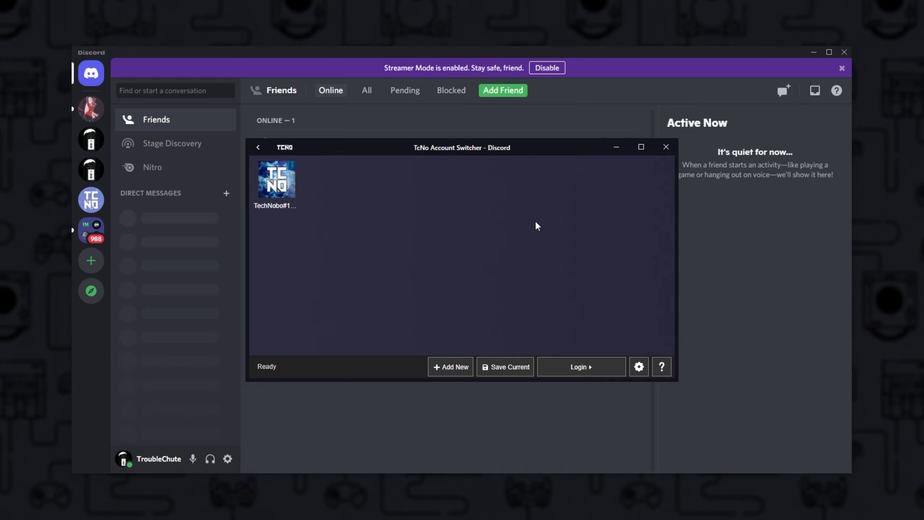
# Run the account-copy script in Discord's DevTools Console for the second account
pyautogui.click(506, 367)
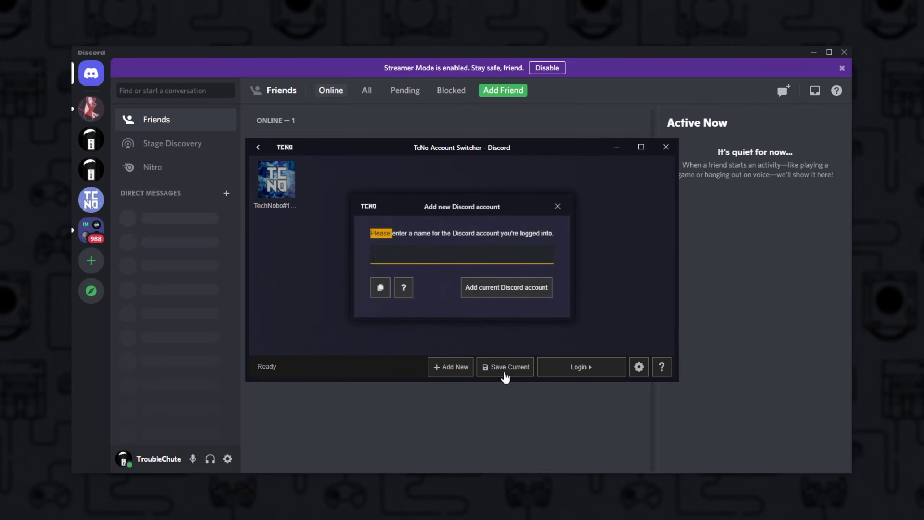
pyautogui.click(442, 420)
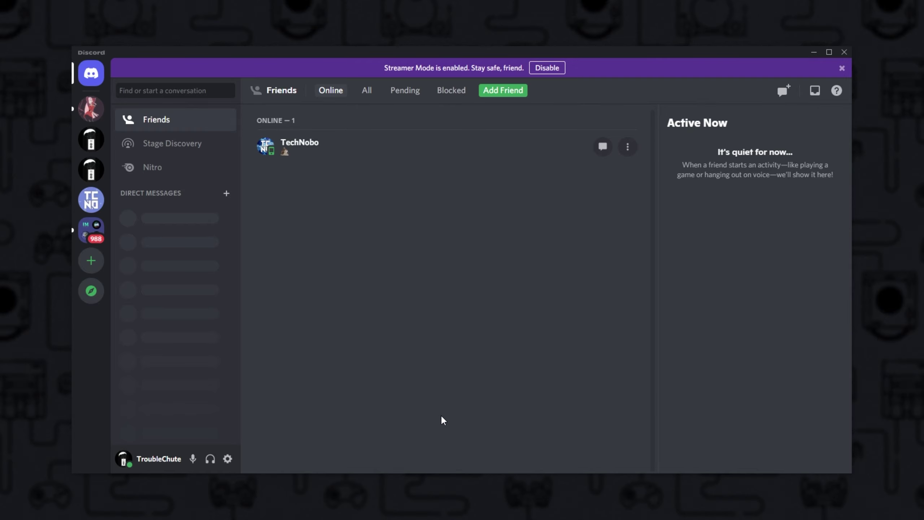
pyautogui.hotkey('ctrl', 'shift', 'i')
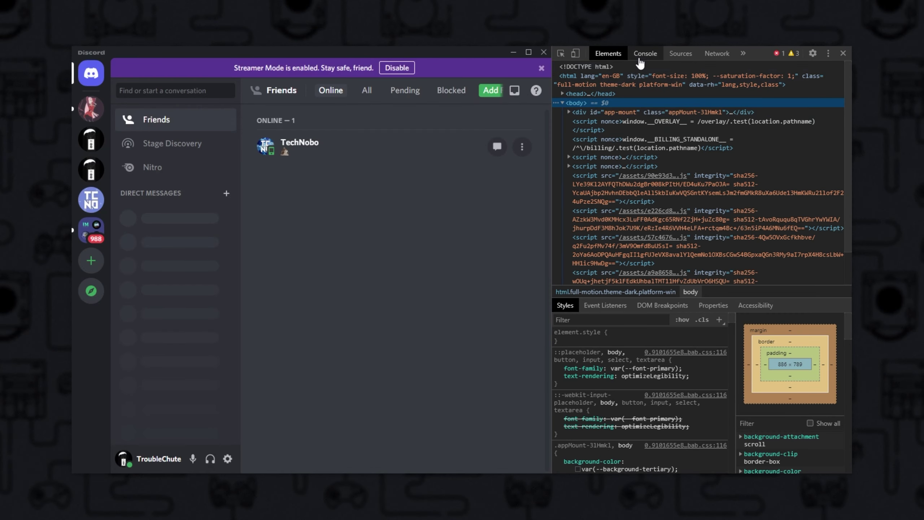
pyautogui.click(645, 54)
pyautogui.hotkey('ctrl', 'v')
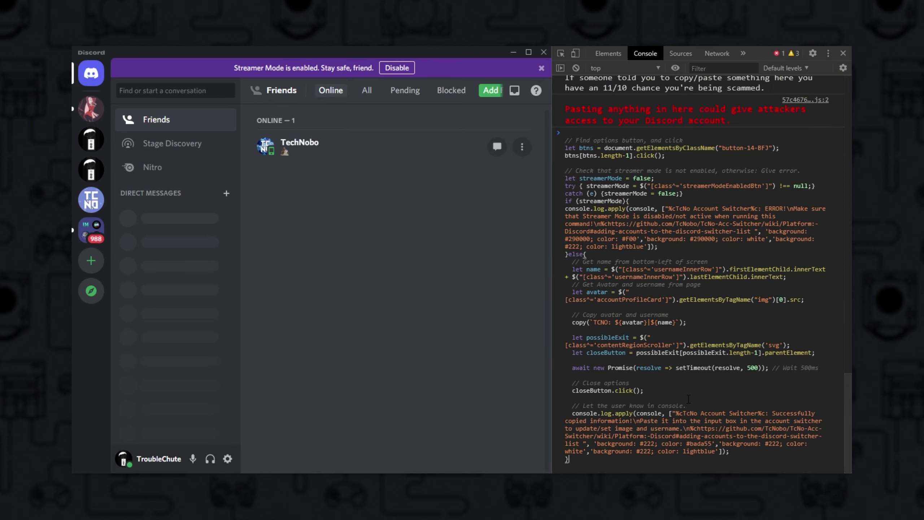
pyautogui.press('Return')
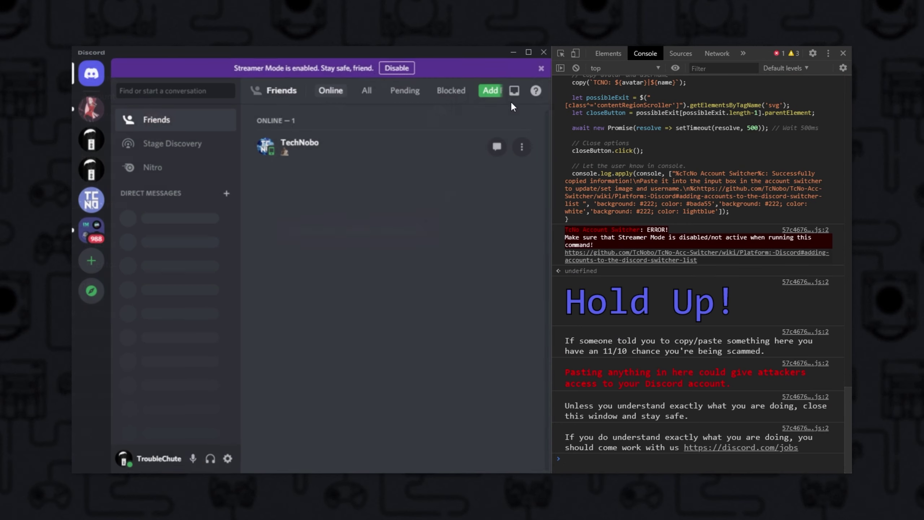
# Disable Streamer Mode, rerun the script, and save the second account with its copied avatar and name
pyautogui.click(394, 68)
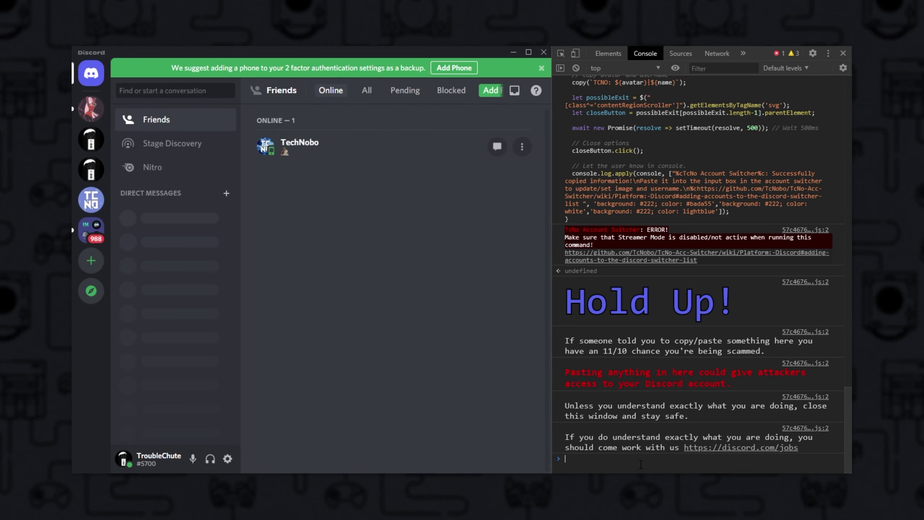
pyautogui.press('Up')
pyautogui.press('Return')
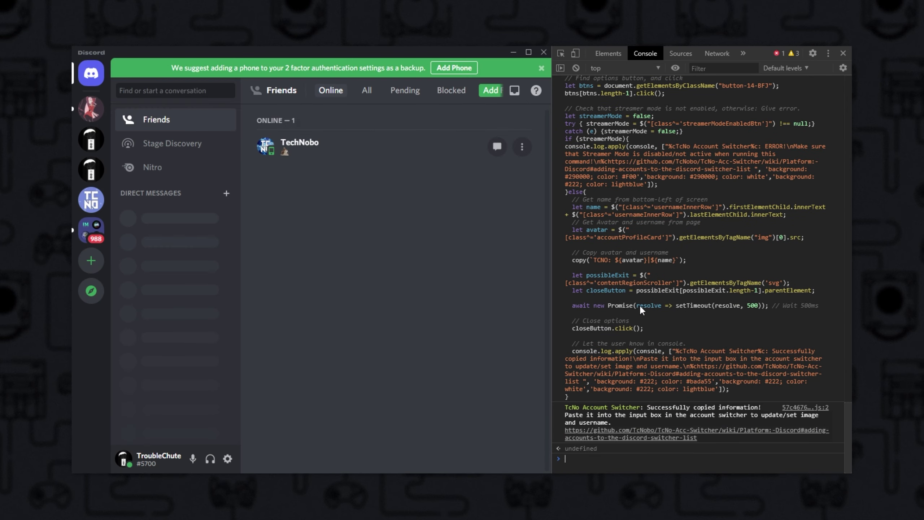
pyautogui.hotkey('alt', 'Tab')
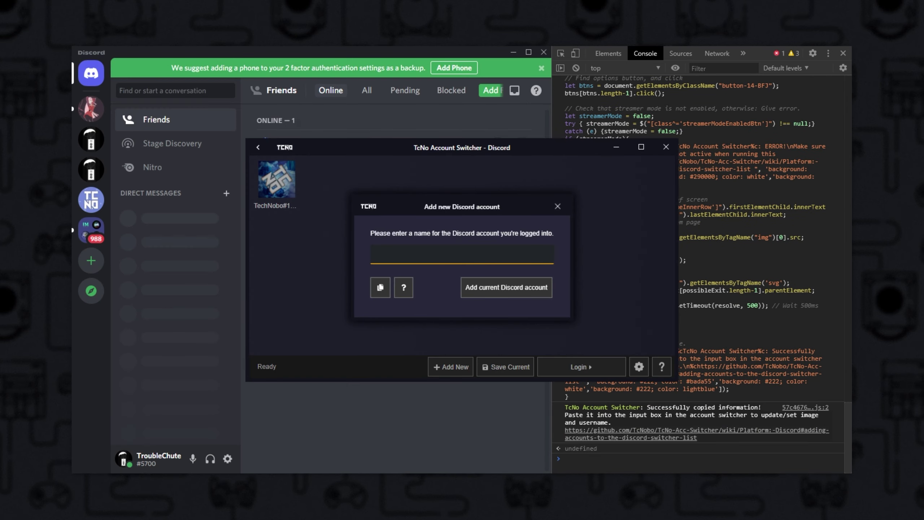
pyautogui.hotkey('ctrl', 'v')
pyautogui.click(481, 295)
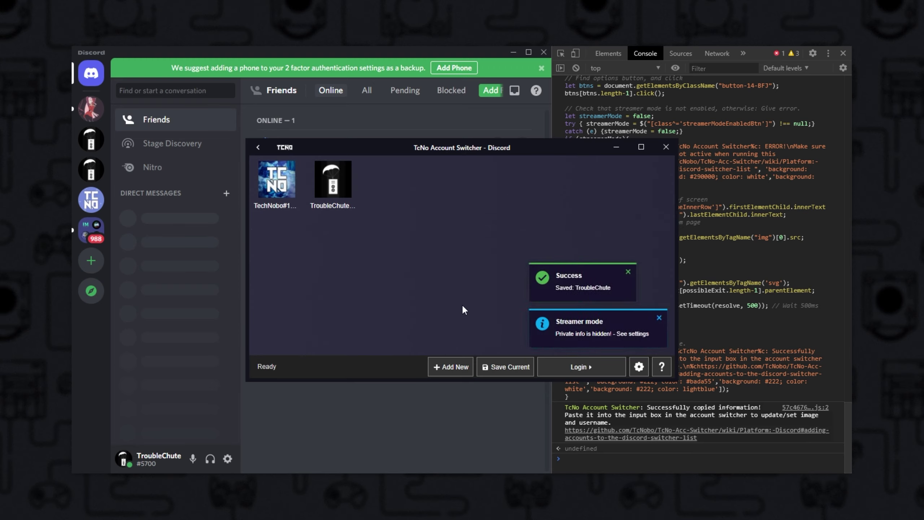
# Switch Discord to the first saved account and disable Streamer Mode in the TCNO Community server
pyautogui.doubleClick(273, 194)
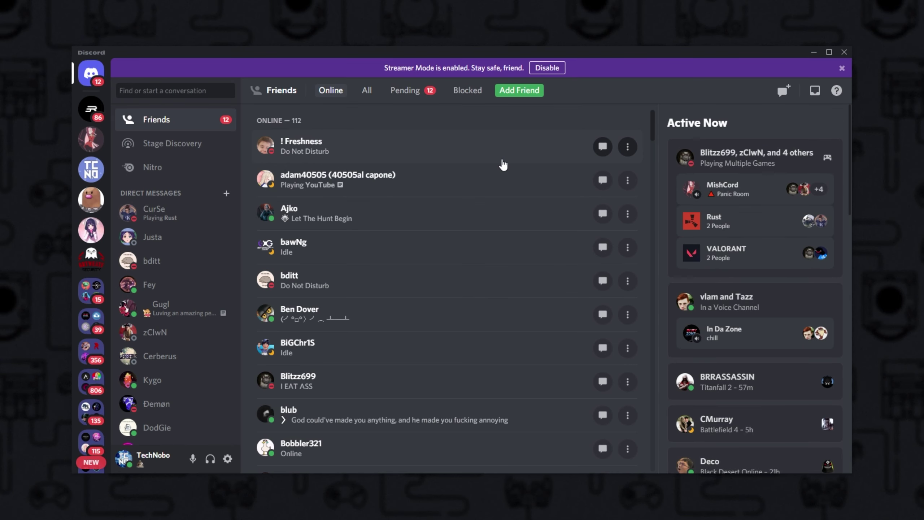
pyautogui.click(90, 168)
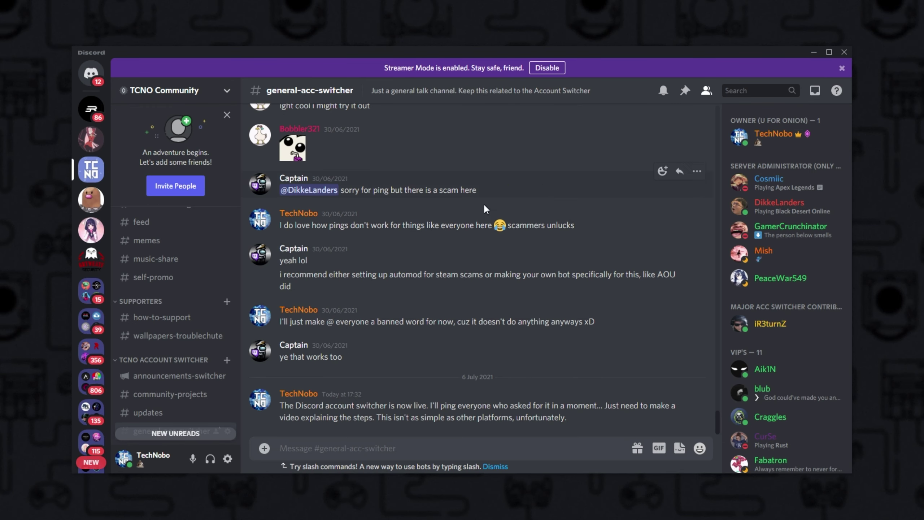
pyautogui.click(547, 67)
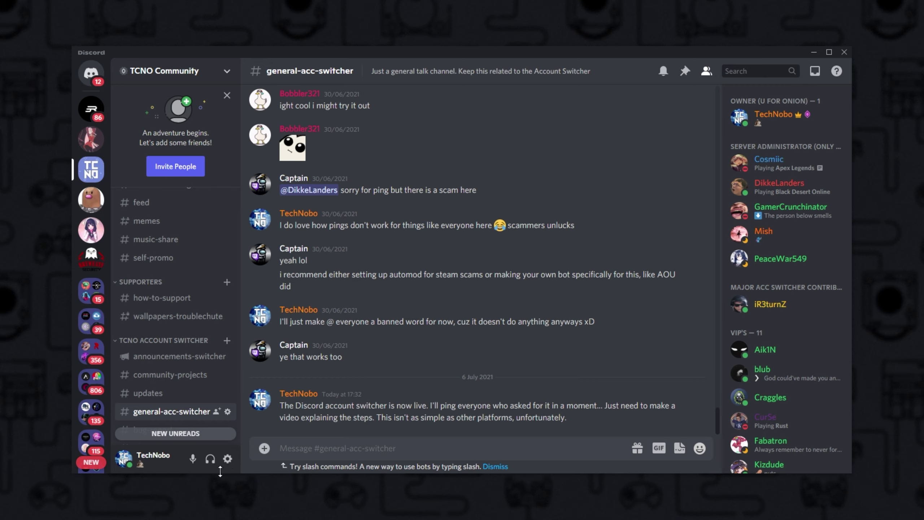
# Set voice input to Input 1/2 and output to Output 3/4 of the Audient iD14
pyautogui.click(227, 458)
pyautogui.click(255, 361)
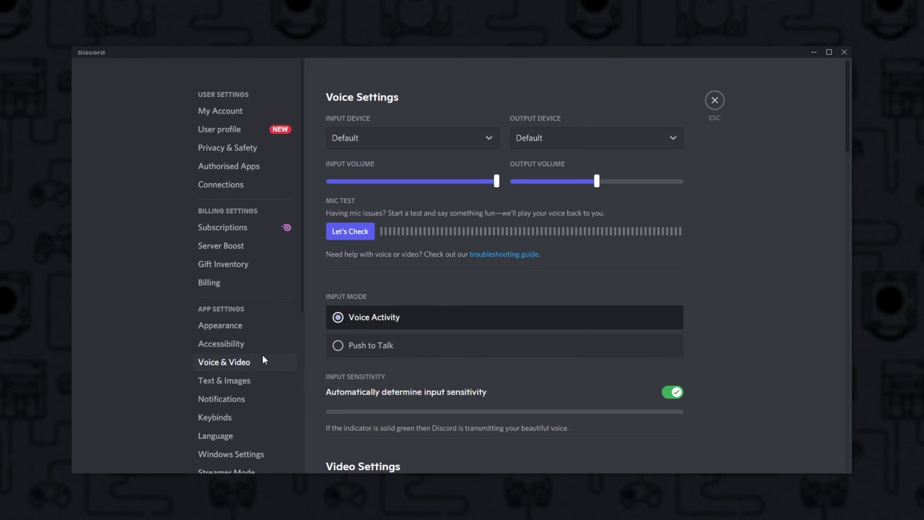
pyautogui.click(454, 142)
pyautogui.click(426, 201)
pyautogui.click(552, 138)
pyautogui.click(571, 222)
pyautogui.press('Escape')
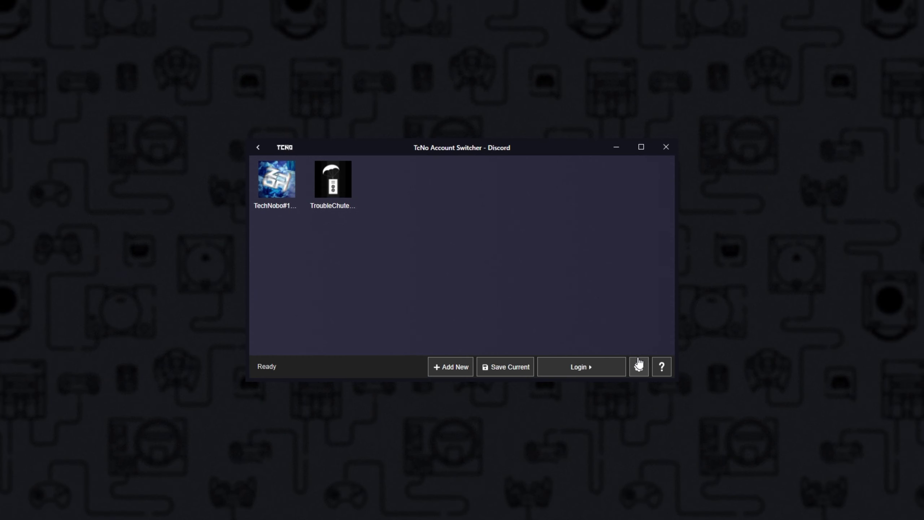
# Relaunch Discord, re-save the current account, then switch to the second account and back to the first
pyautogui.click(638, 365)
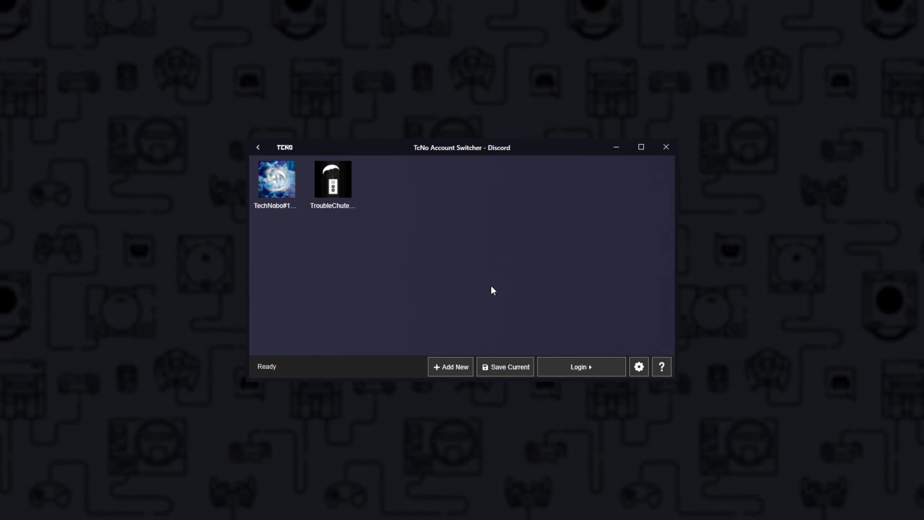
pyautogui.click(502, 373)
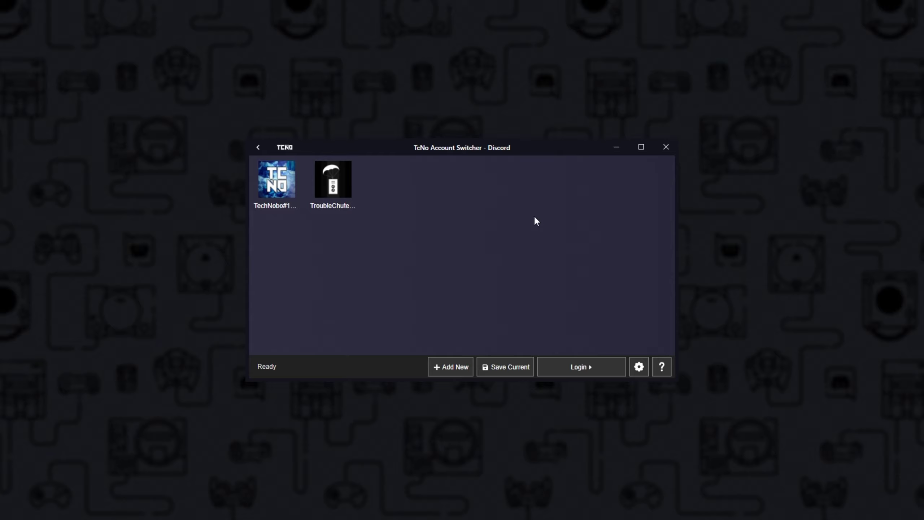
pyautogui.doubleClick(340, 190)
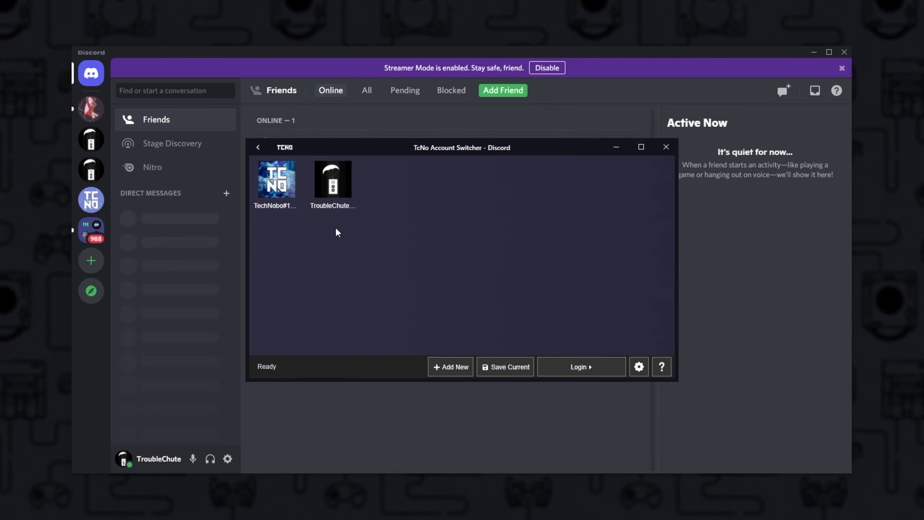
pyautogui.doubleClick(274, 199)
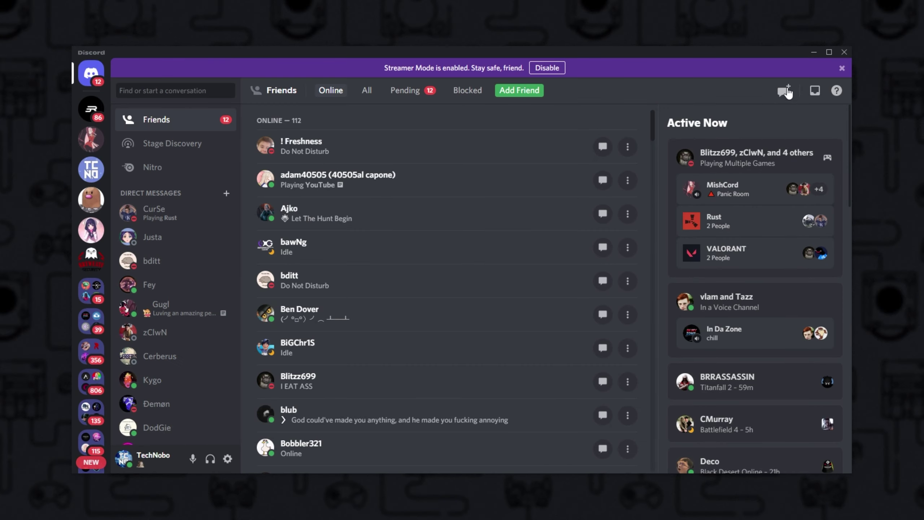
# Minimise Discord so TcNo Account Switcher's Discord Settings page is in view
pyautogui.click(813, 55)
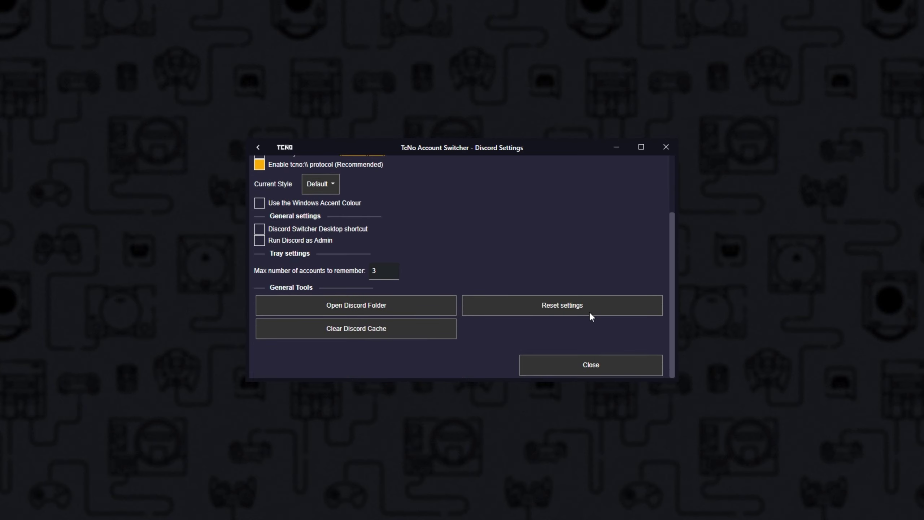
# Apply the Dracula Cyan style and clear the Discord cache, deleting 409 files (73,42 MB)
pyautogui.click(329, 184)
pyautogui.click(344, 223)
pyautogui.scroll(-3, 417, 255)
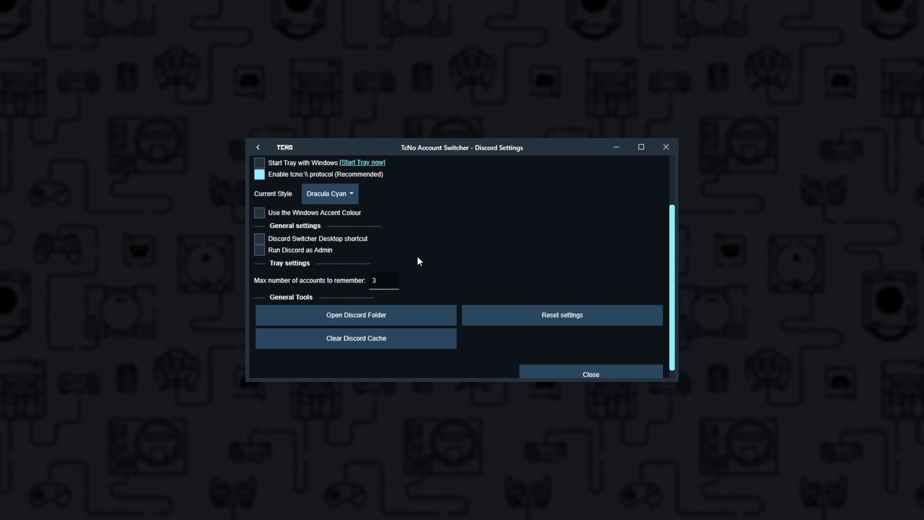
pyautogui.scroll(-1, 491, 314)
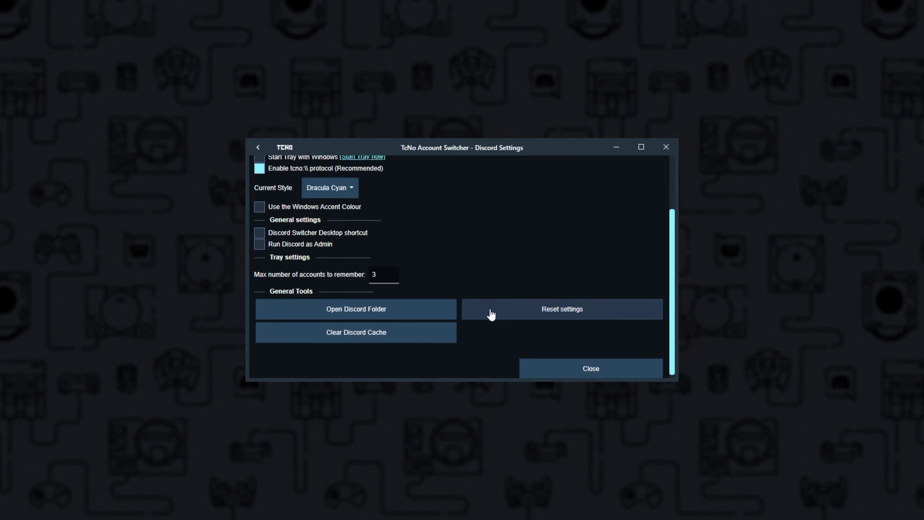
pyautogui.click(432, 332)
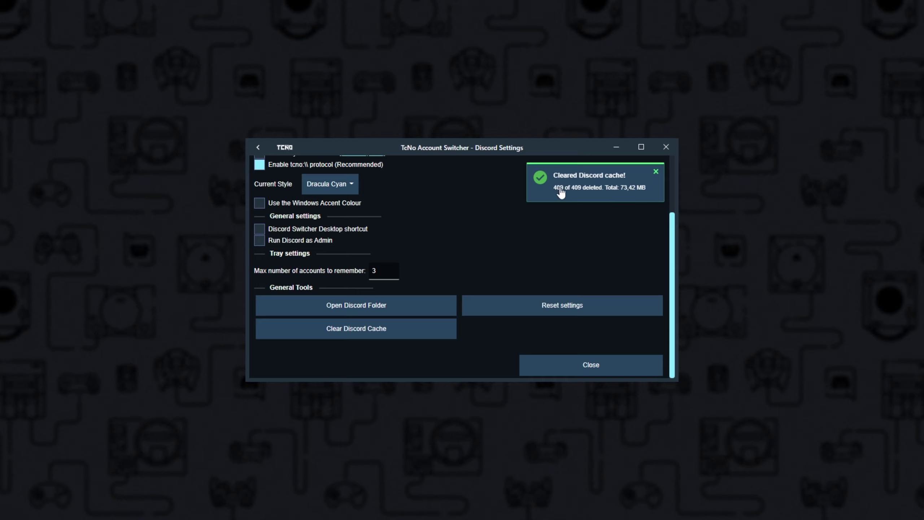
pyautogui.scroll(3, 550, 245)
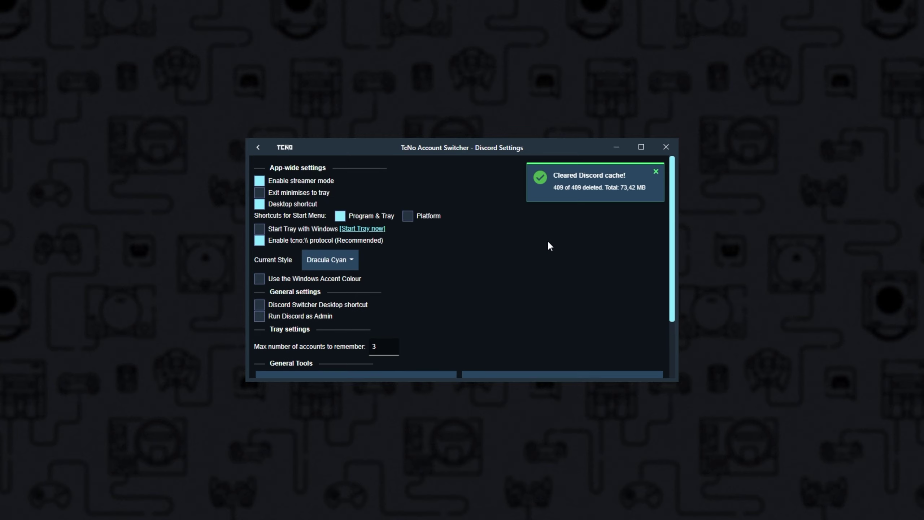
# Create a desktop shortcut that switches Discord to the second saved account, then return to the platforms list
pyautogui.click(257, 147)
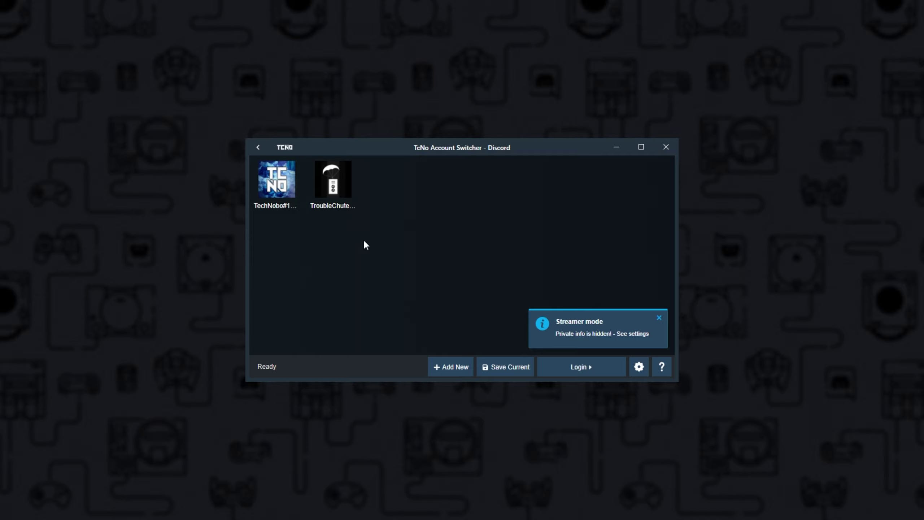
pyautogui.click(345, 215)
pyautogui.rightClick(337, 198)
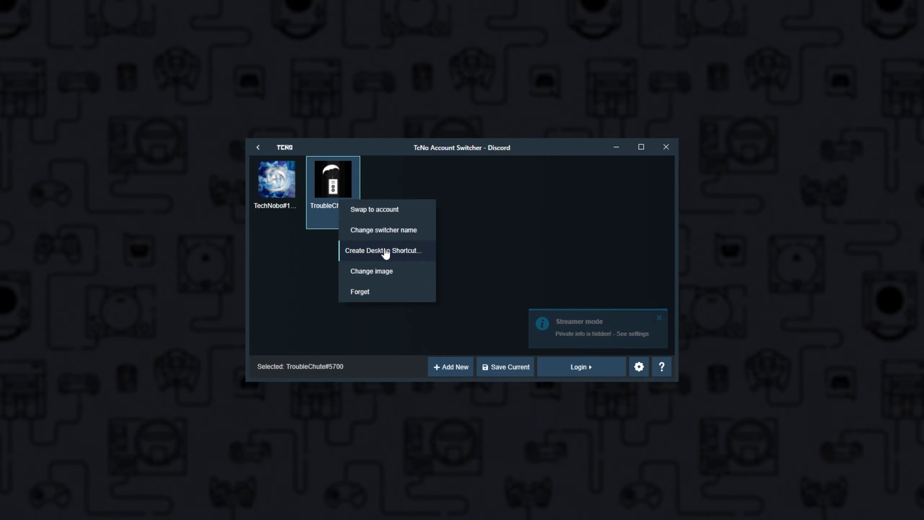
pyautogui.click(244, 242)
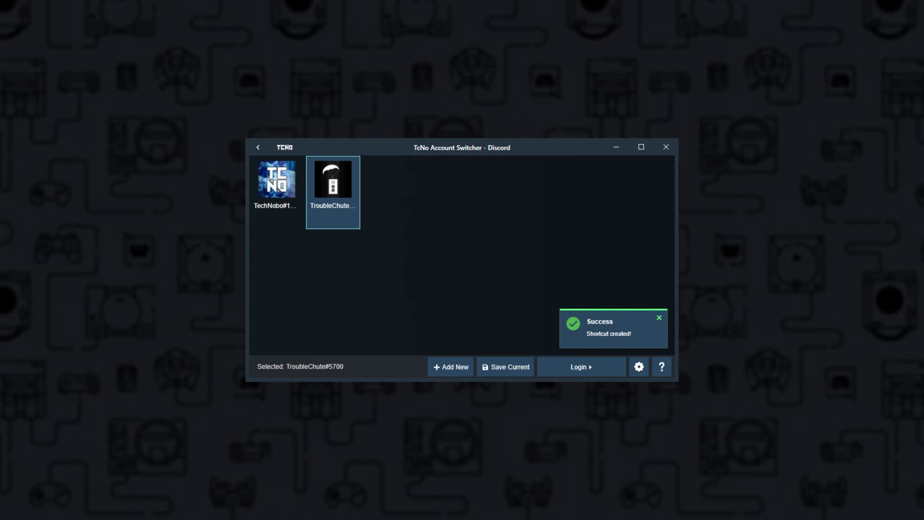
pyautogui.click(212, 199)
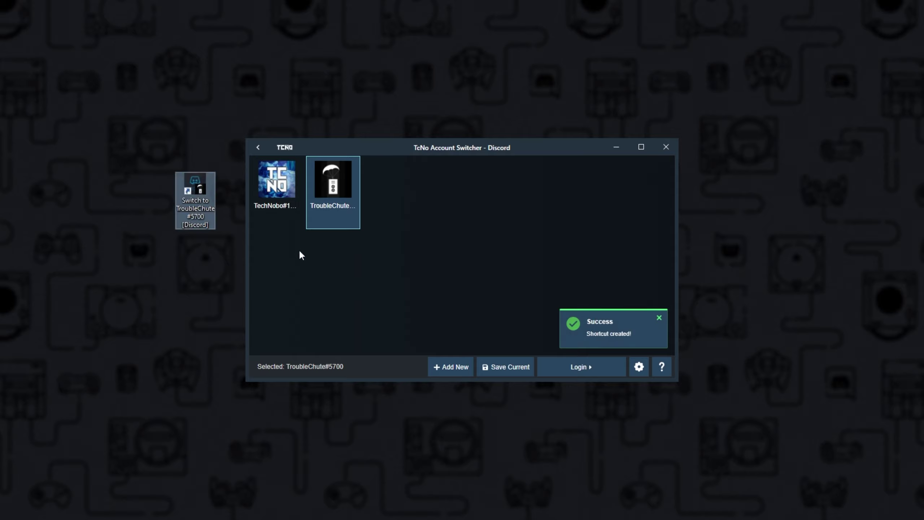
pyautogui.hotkey('alt', 'Left')
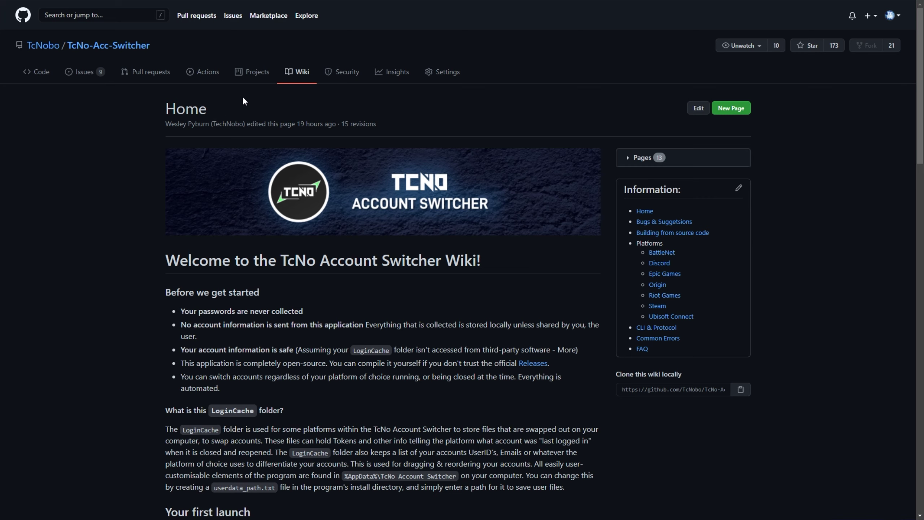
# Open the TcNo-Acc-Switcher repository and browse through its wiki page
pyautogui.click(139, 47)
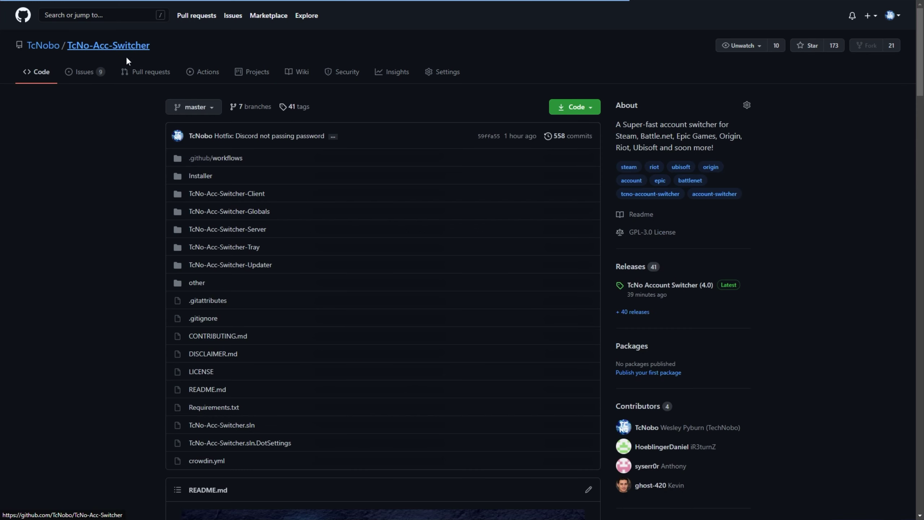
pyautogui.click(301, 75)
pyautogui.scroll(-10, 331, 236)
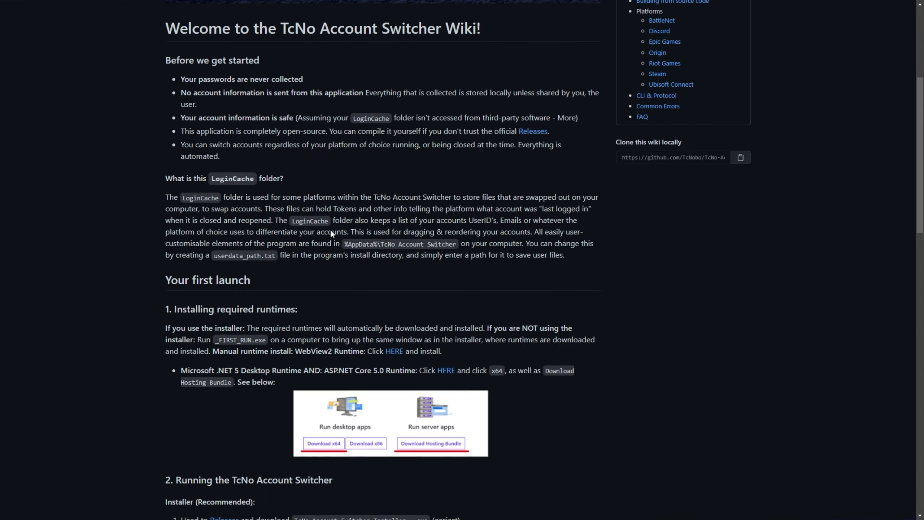
pyautogui.scroll(-10, 331, 230)
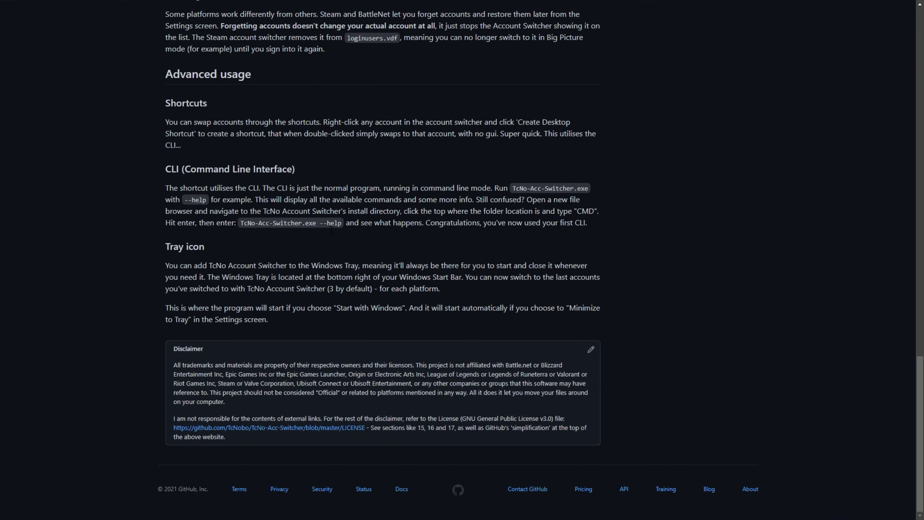
pyautogui.scroll(20, 449, 241)
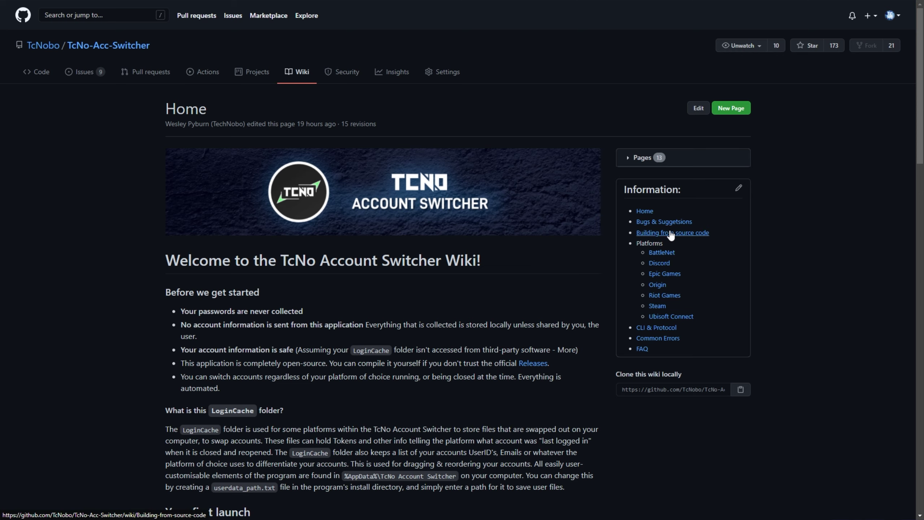
# Return to the repository's code page and scroll over its file list and README
pyautogui.click(84, 45)
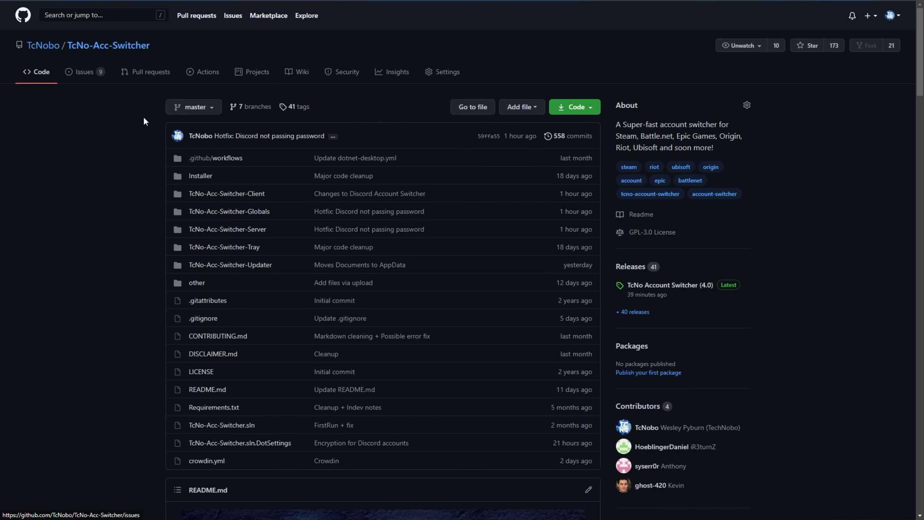
pyautogui.scroll(-7, 143, 121)
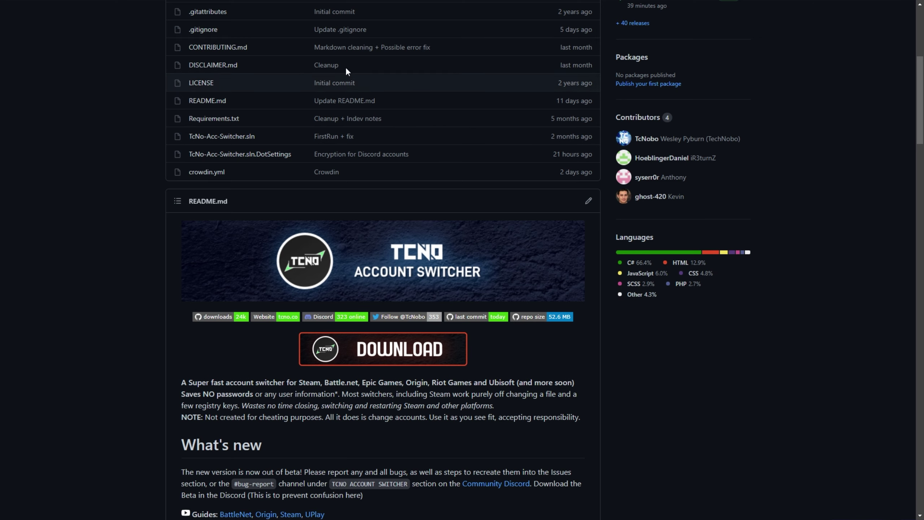
pyautogui.scroll(4, 671, 253)
pyautogui.scroll(1, 672, 254)
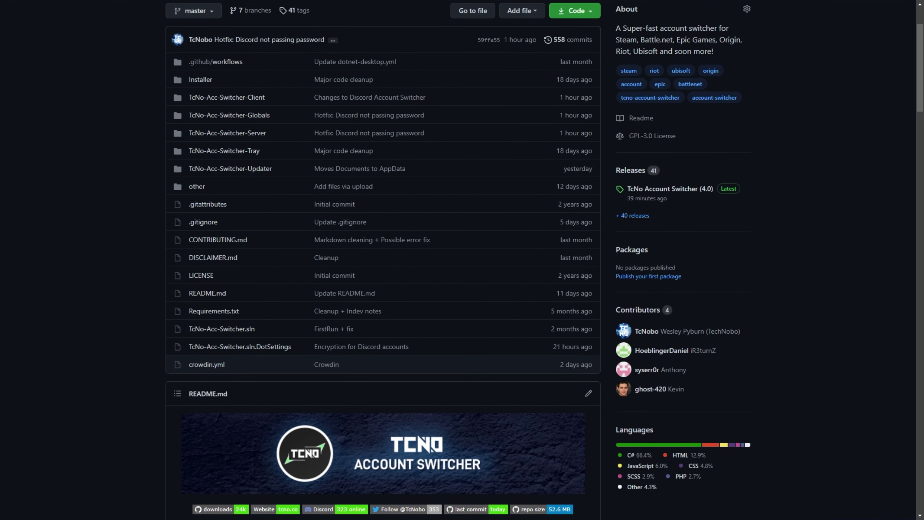